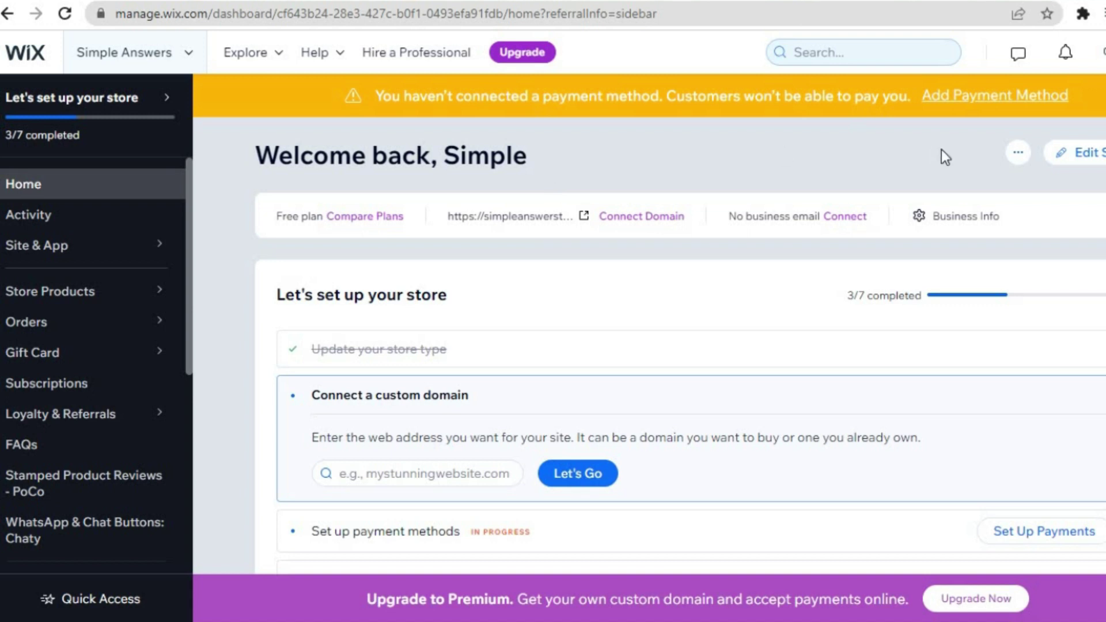
# Pick the Google Forms: Sign-in result from the Google search for 'google forms'
pyautogui.click(1075, 156)
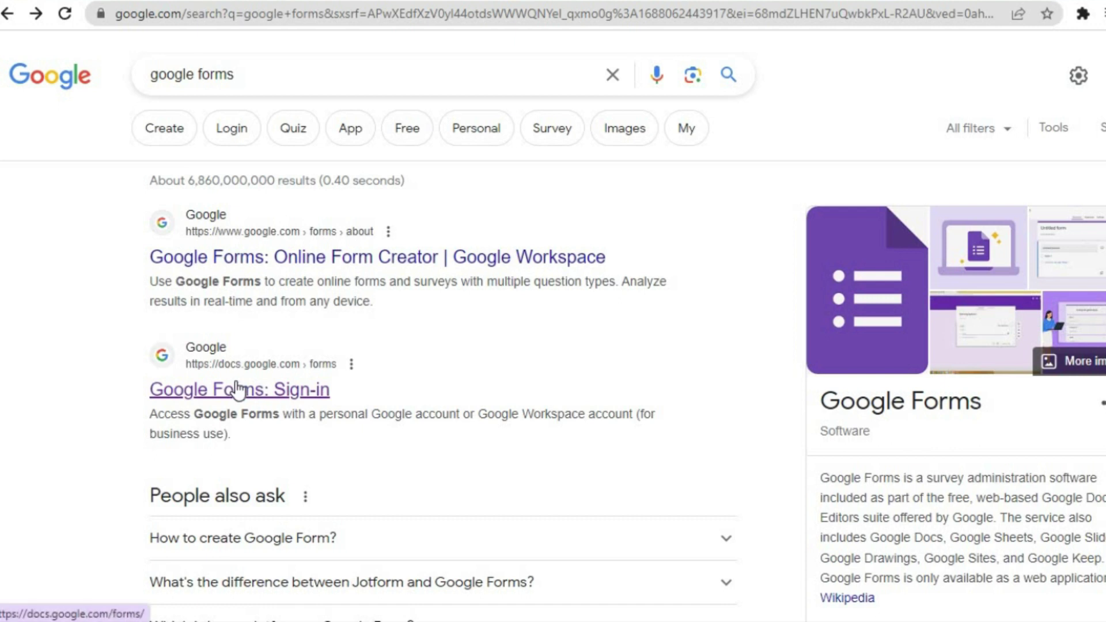
# Open Google Forms, browse the Template gallery, and start a Blank form
pyautogui.click(289, 391)
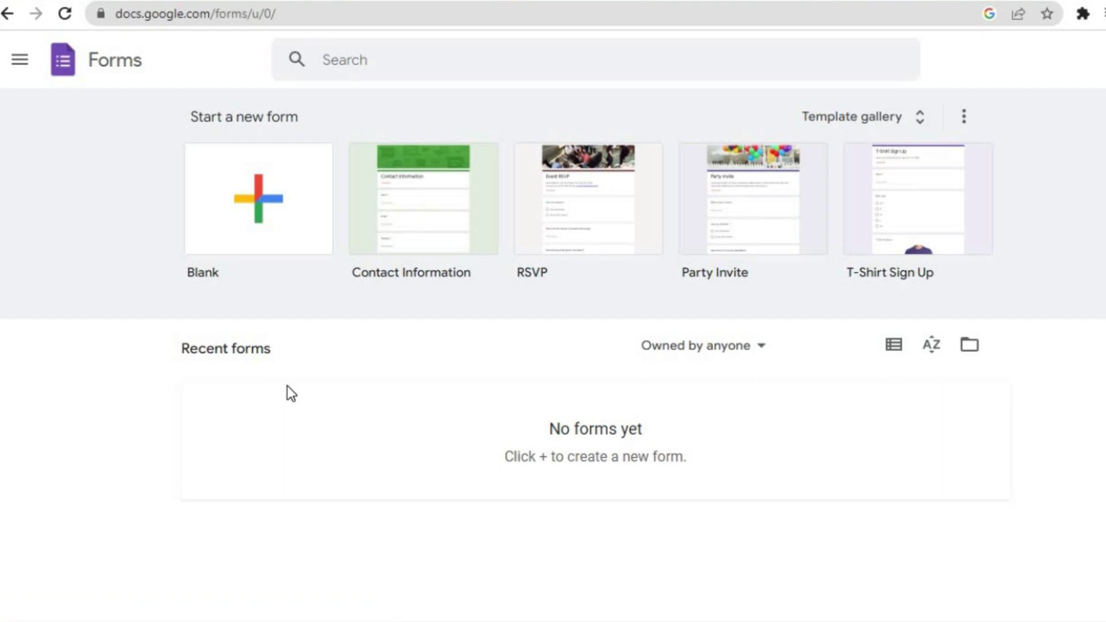
pyautogui.click(266, 218)
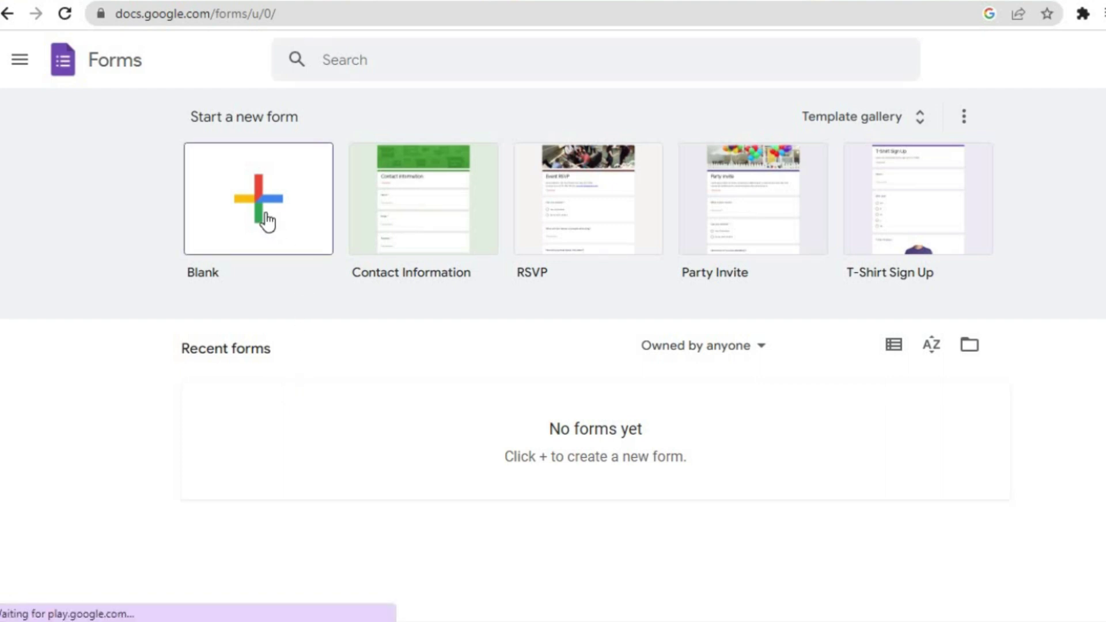
pyautogui.click(846, 119)
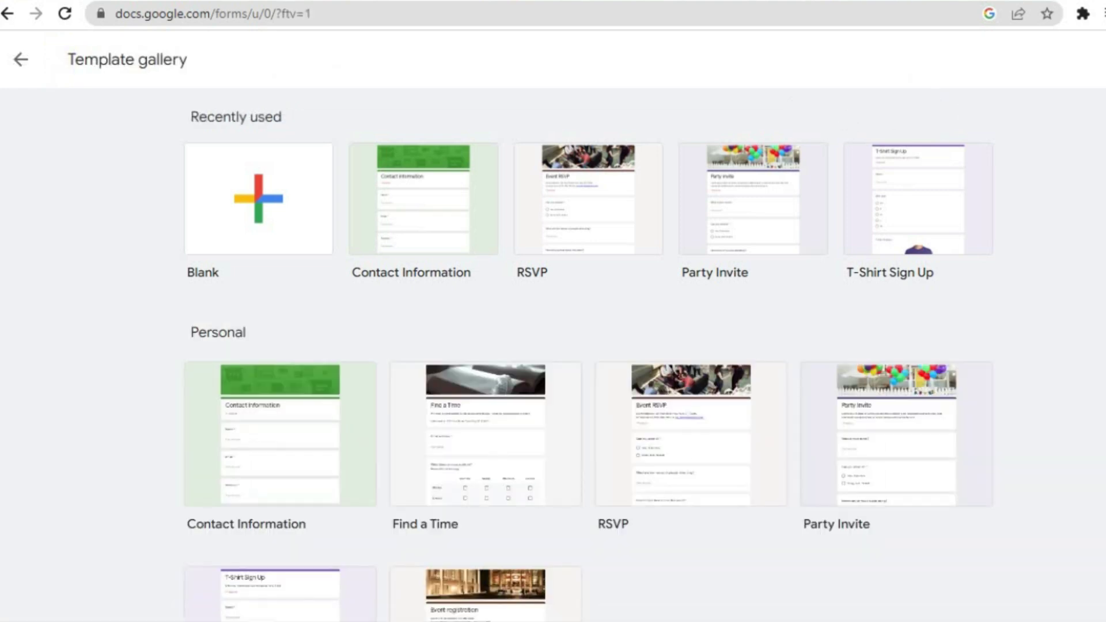
pyautogui.scroll(-15, 586, 355)
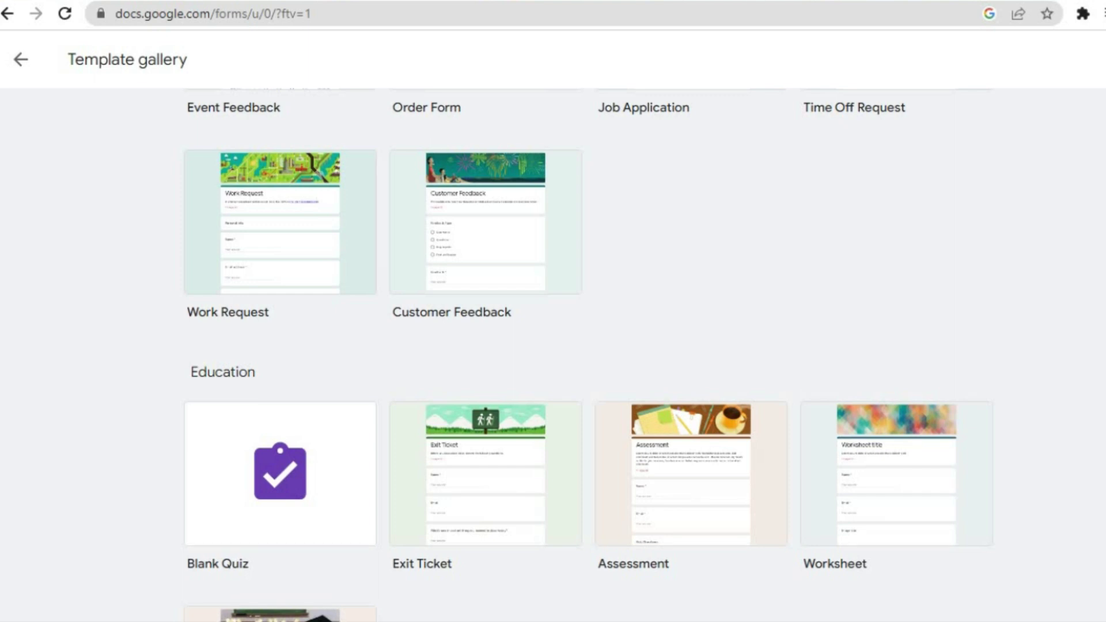
pyautogui.scroll(15, 467, 186)
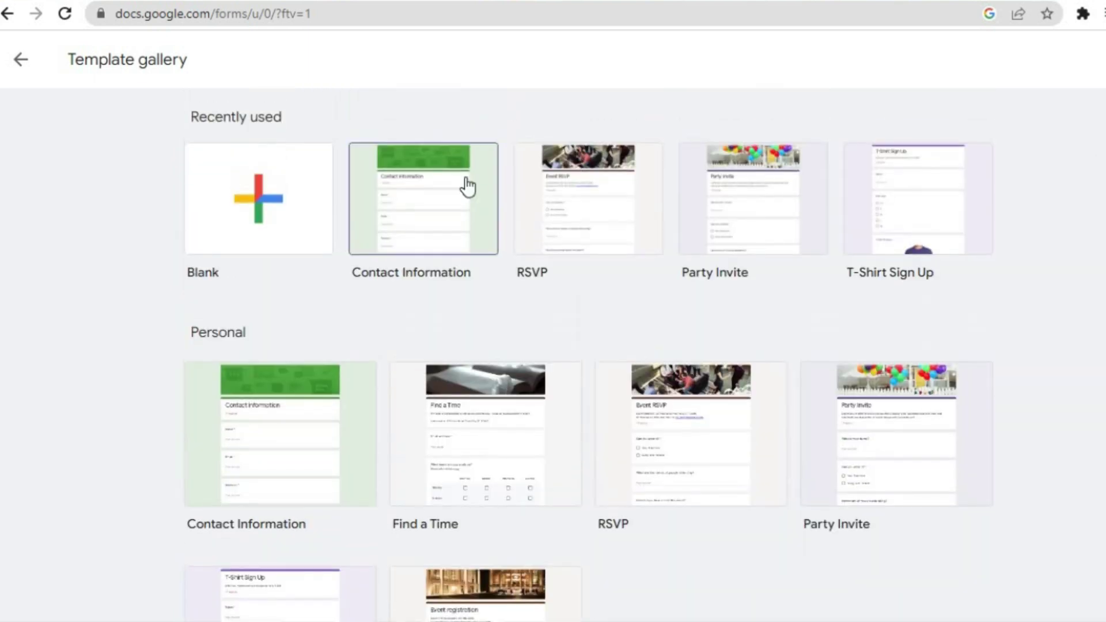
pyautogui.click(283, 194)
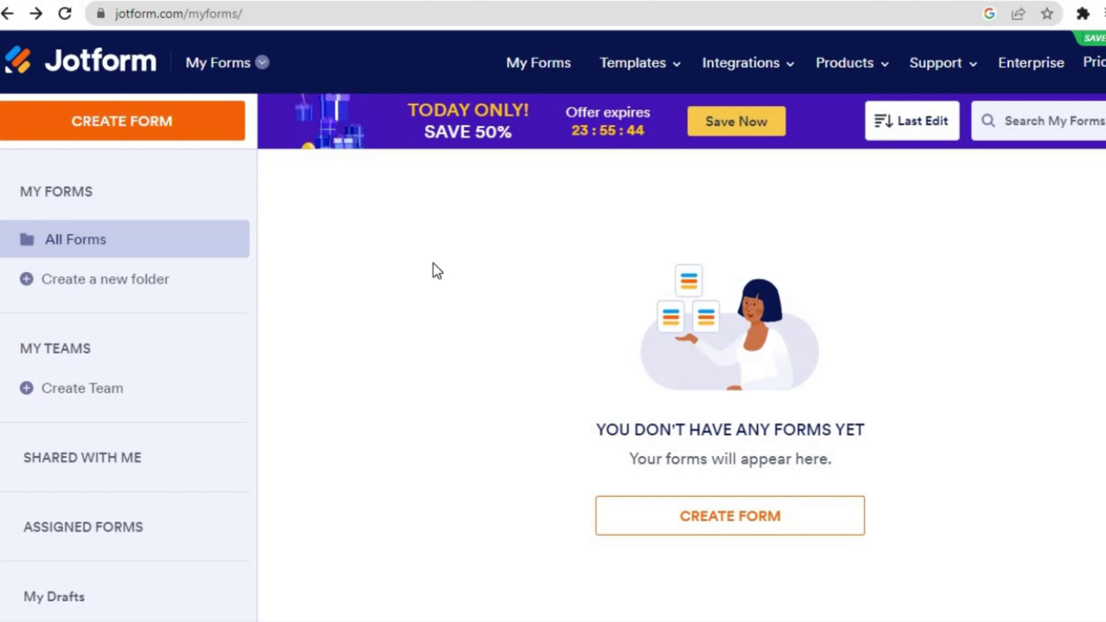
# Filter Jotform's form templates to Questionnaire Templates and locate Website Questionnaire Form
pyautogui.moveTo(624, 66)
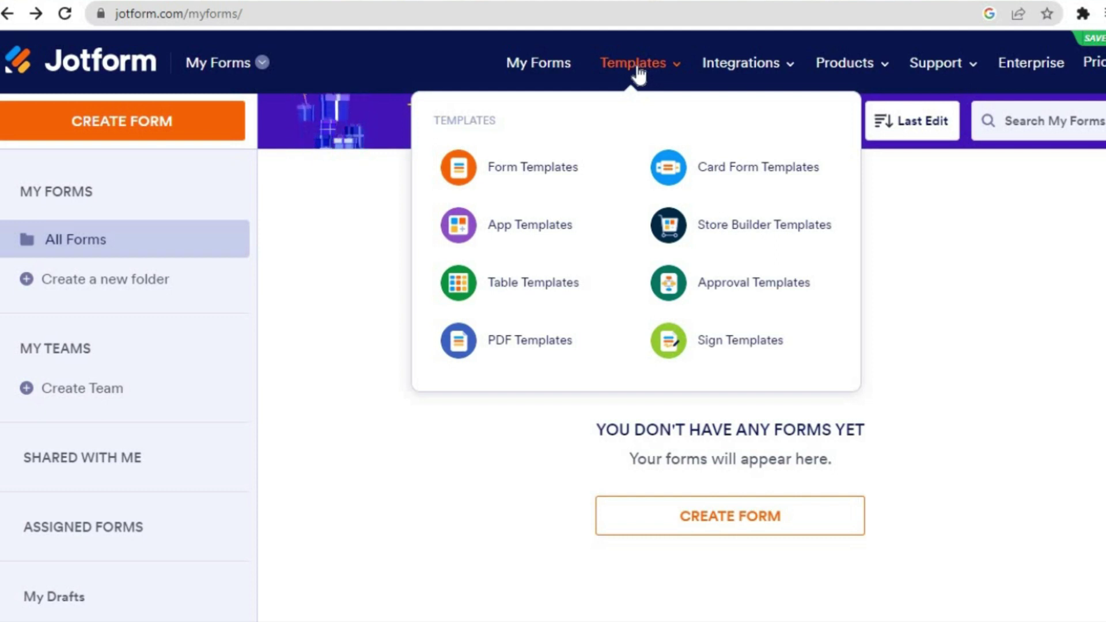
pyautogui.click(525, 165)
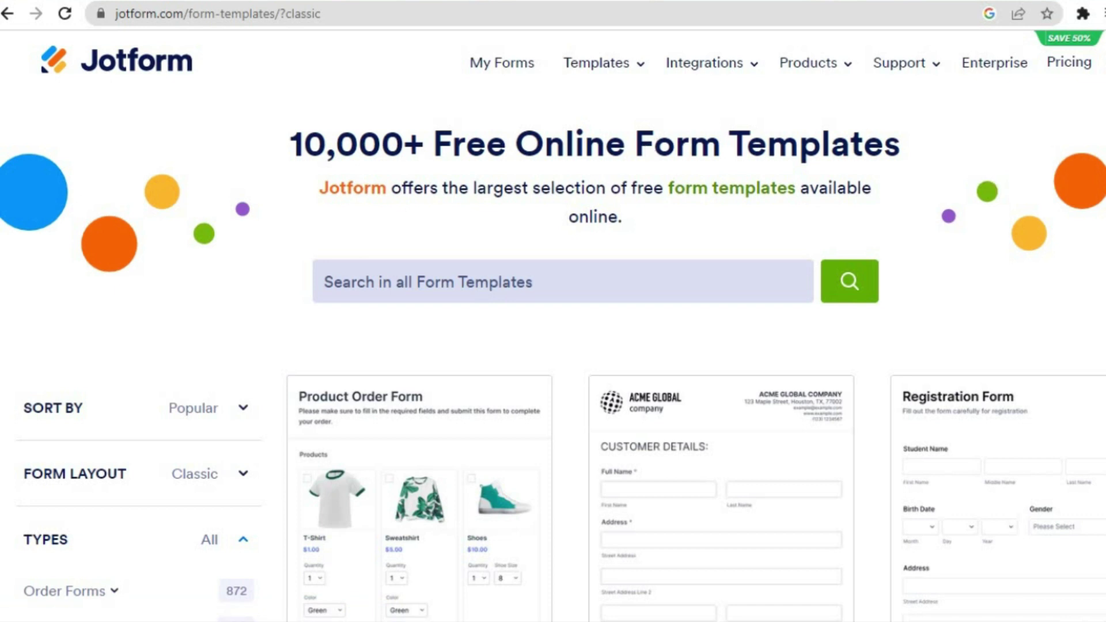
pyautogui.scroll(-7, 553, 346)
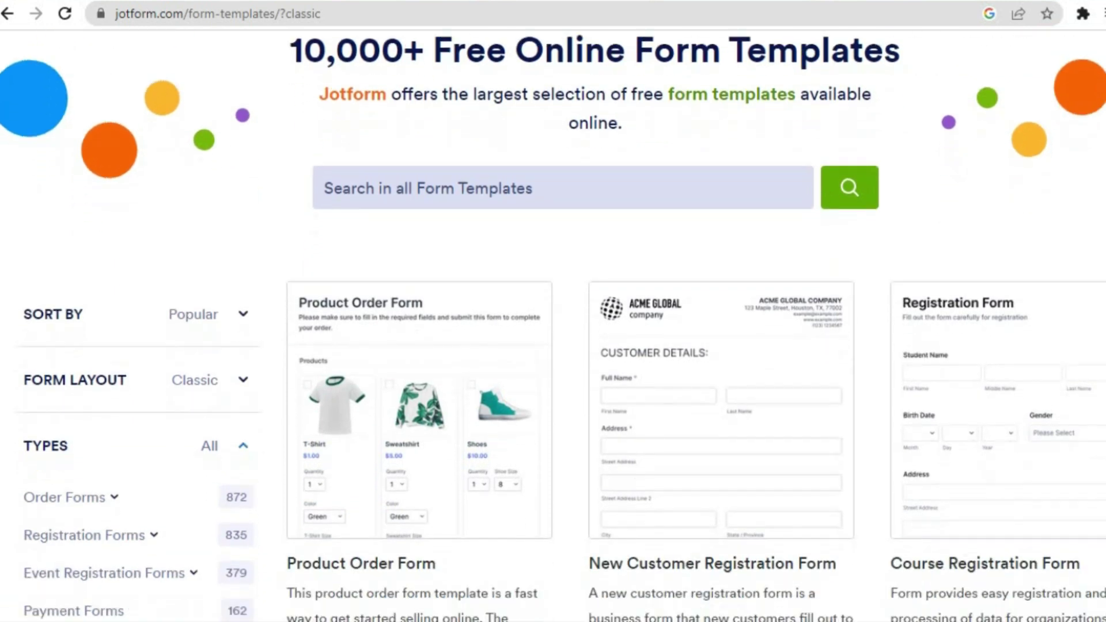
pyautogui.scroll(-4, 553, 346)
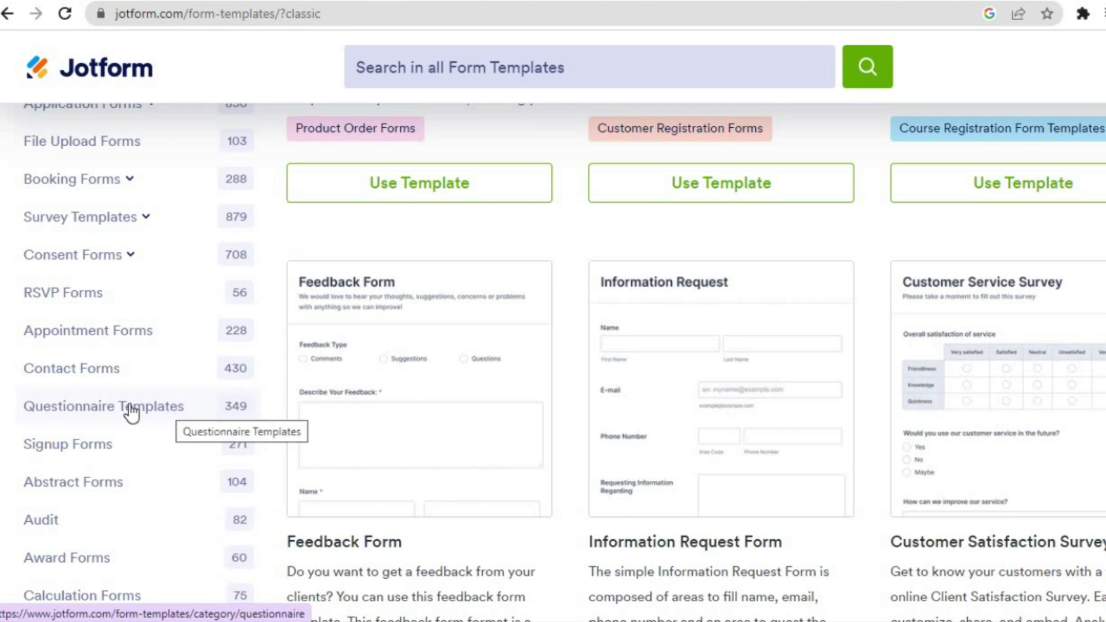
pyautogui.click(129, 406)
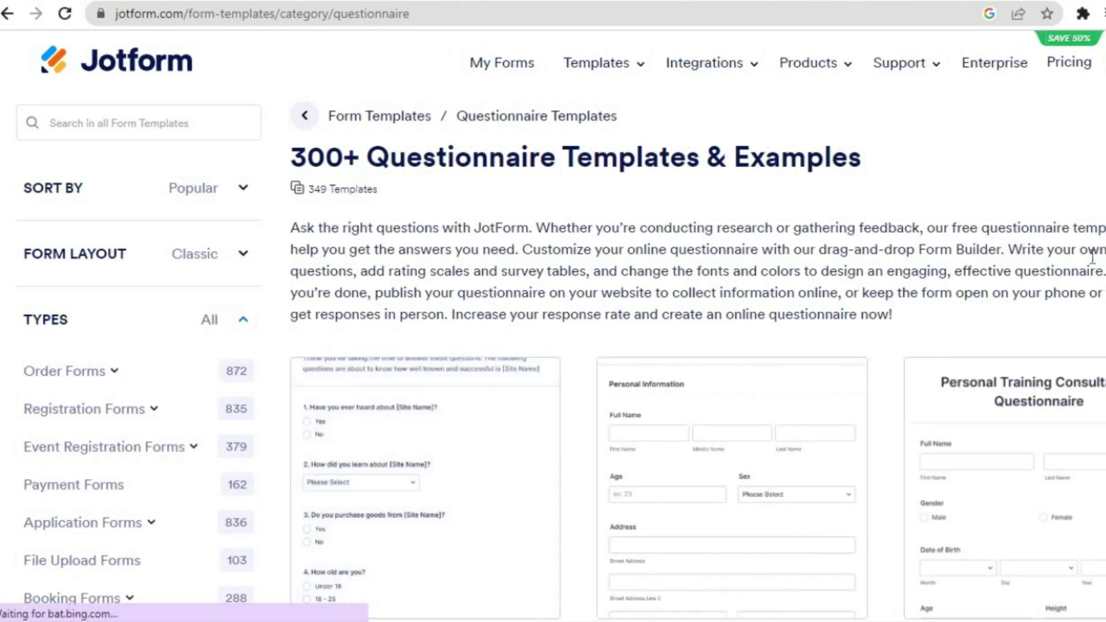
pyautogui.scroll(-4, 553, 346)
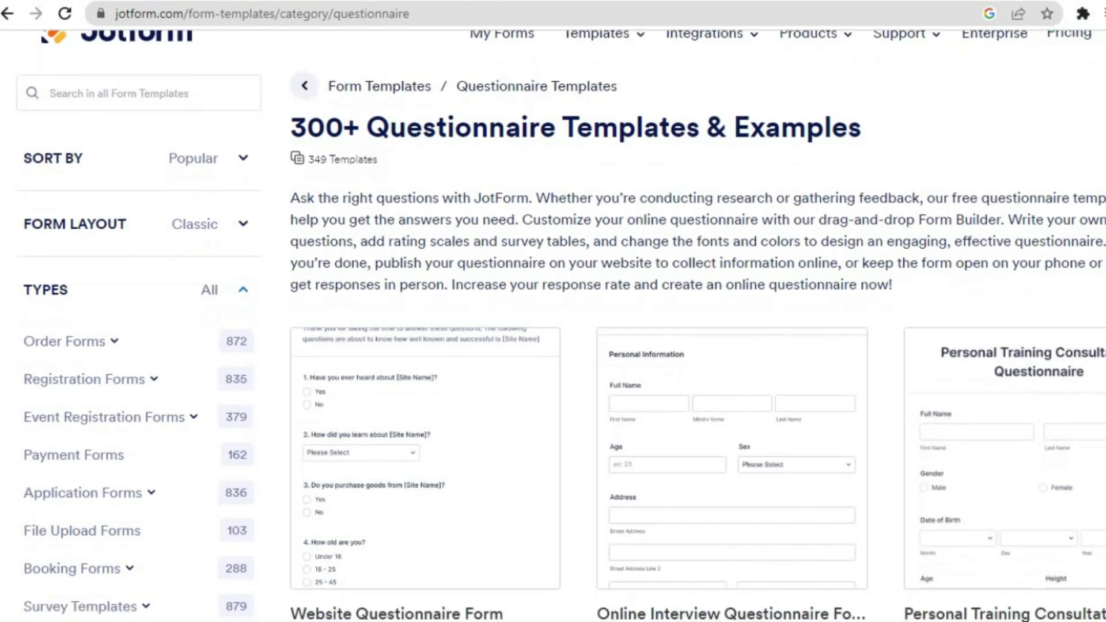
pyautogui.scroll(-9, 553, 346)
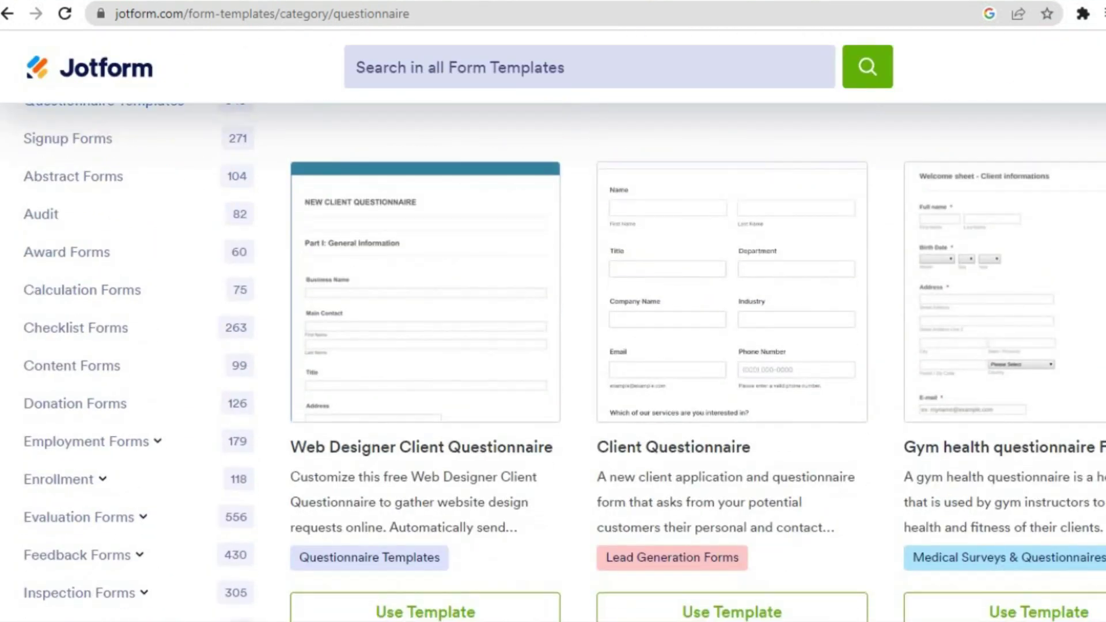
pyautogui.scroll(-7, 553, 346)
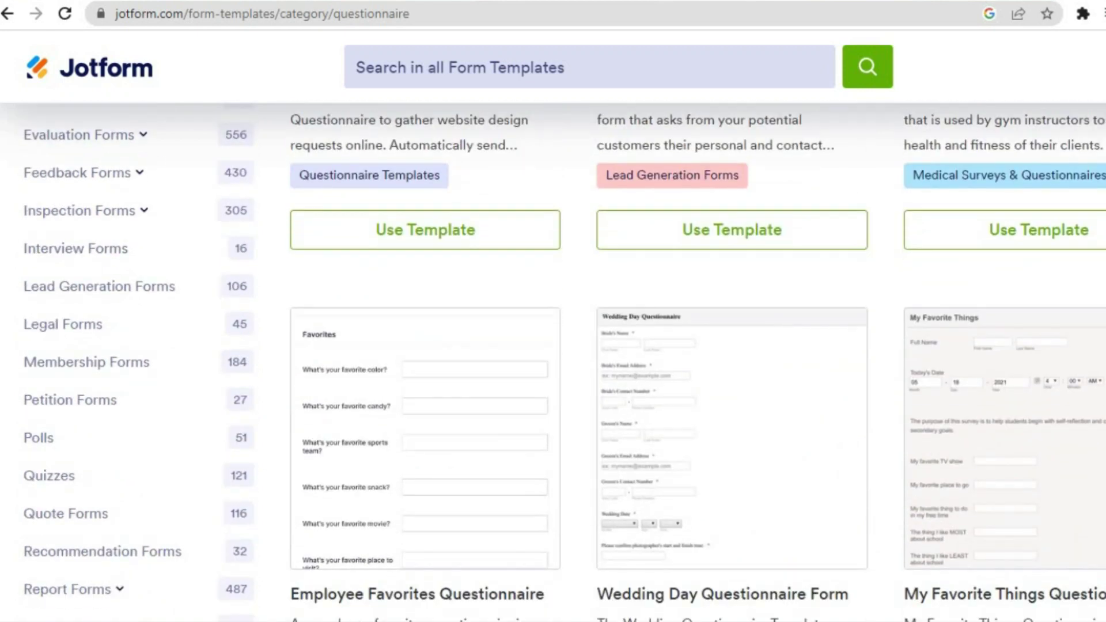
pyautogui.scroll(12, 906, 298)
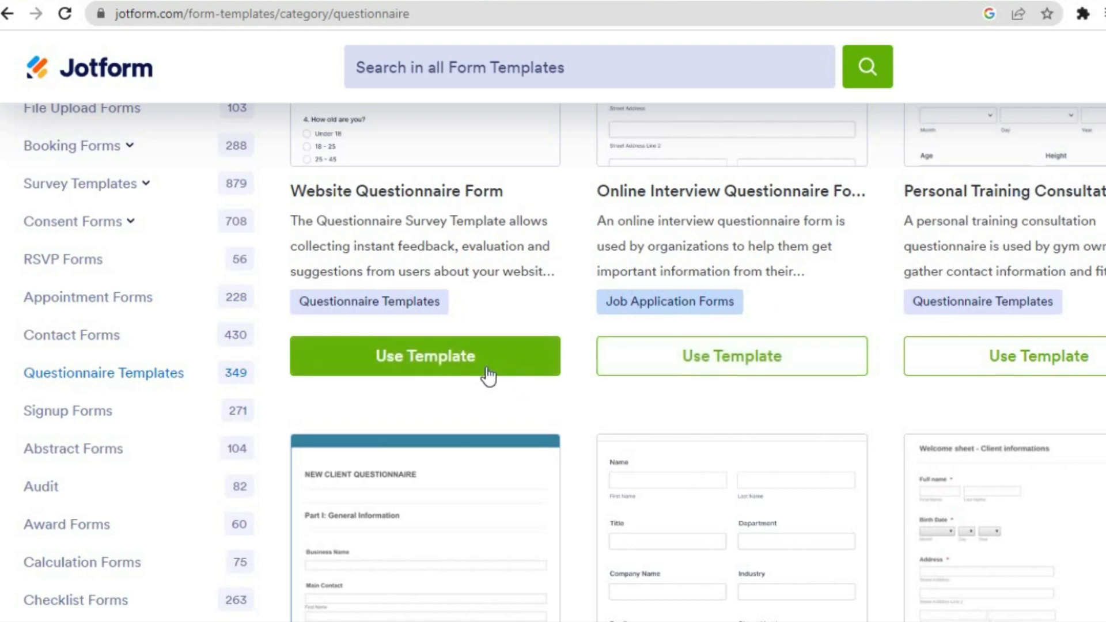
# Use the Website Questionnaire Form template and save 'simply answers' as the organization name
pyautogui.click(471, 351)
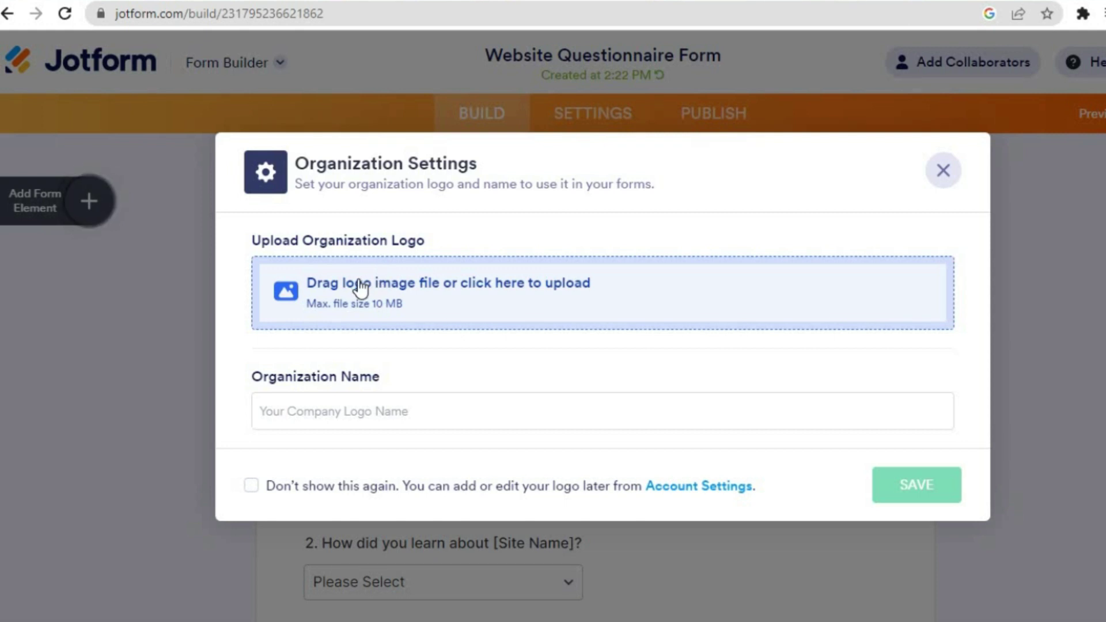
pyautogui.click(389, 414)
pyautogui.write('simply answers')
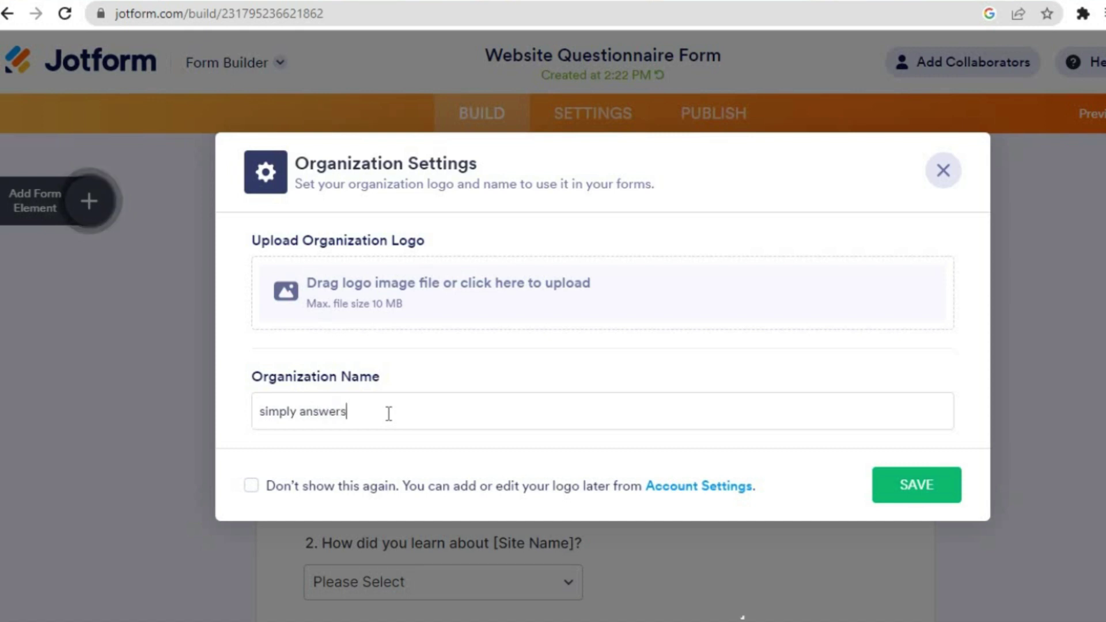
pyautogui.click(947, 487)
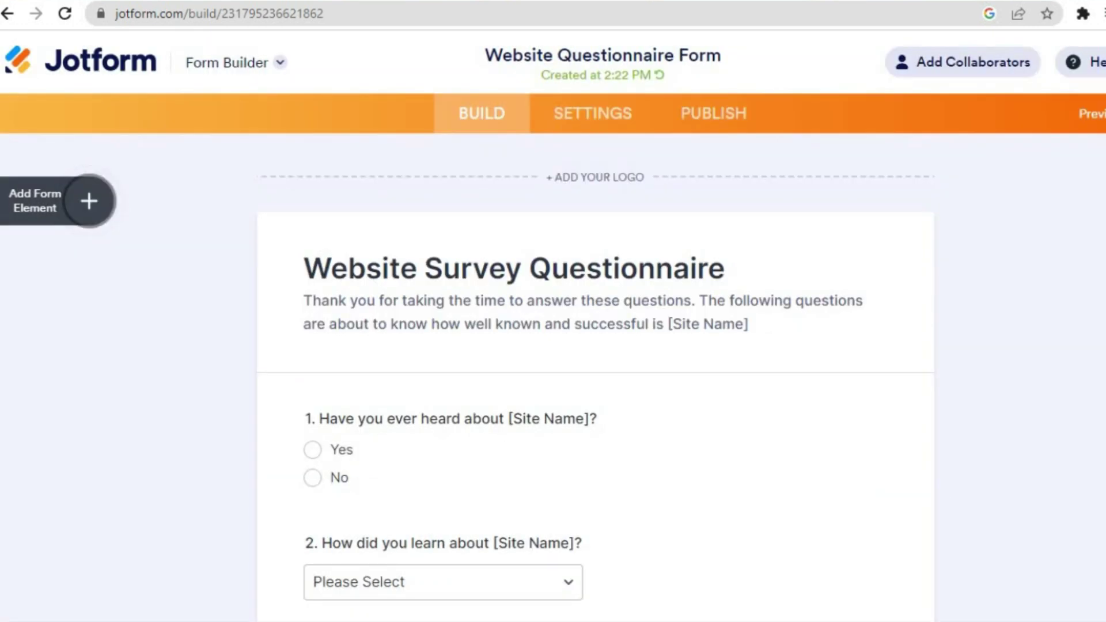
pyautogui.scroll(-10, 596, 380)
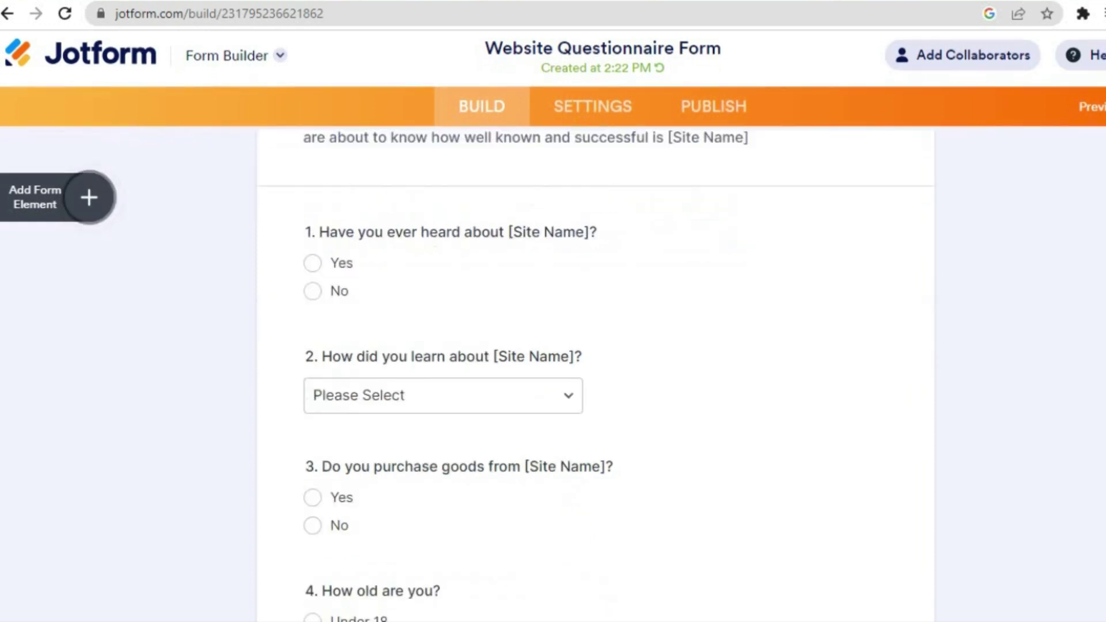
pyautogui.scroll(-8, 596, 345)
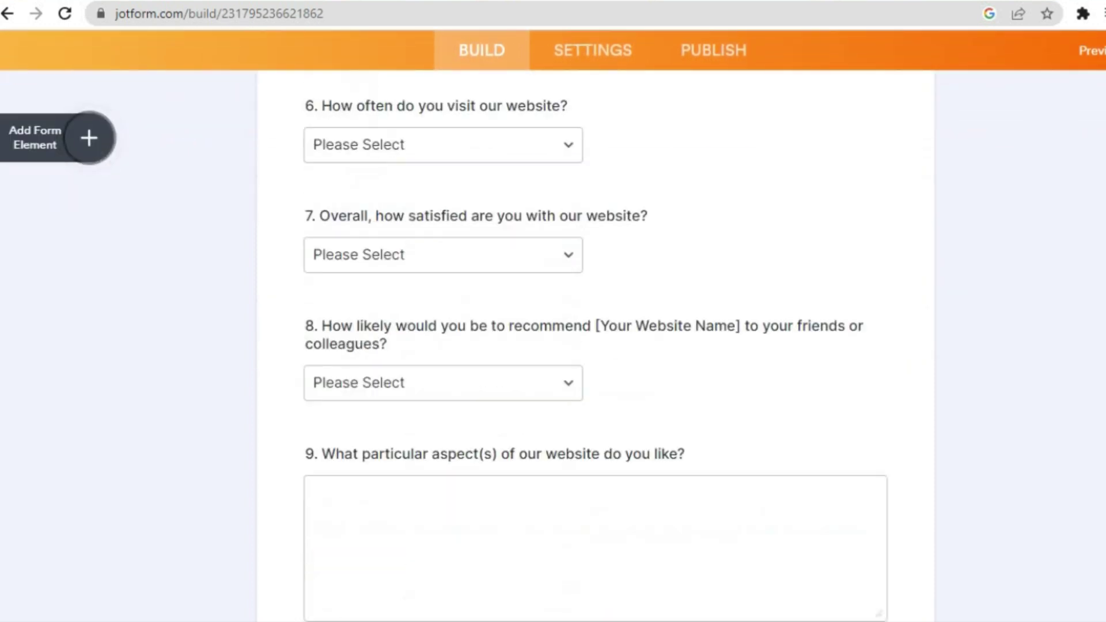
pyautogui.scroll(-4, 596, 346)
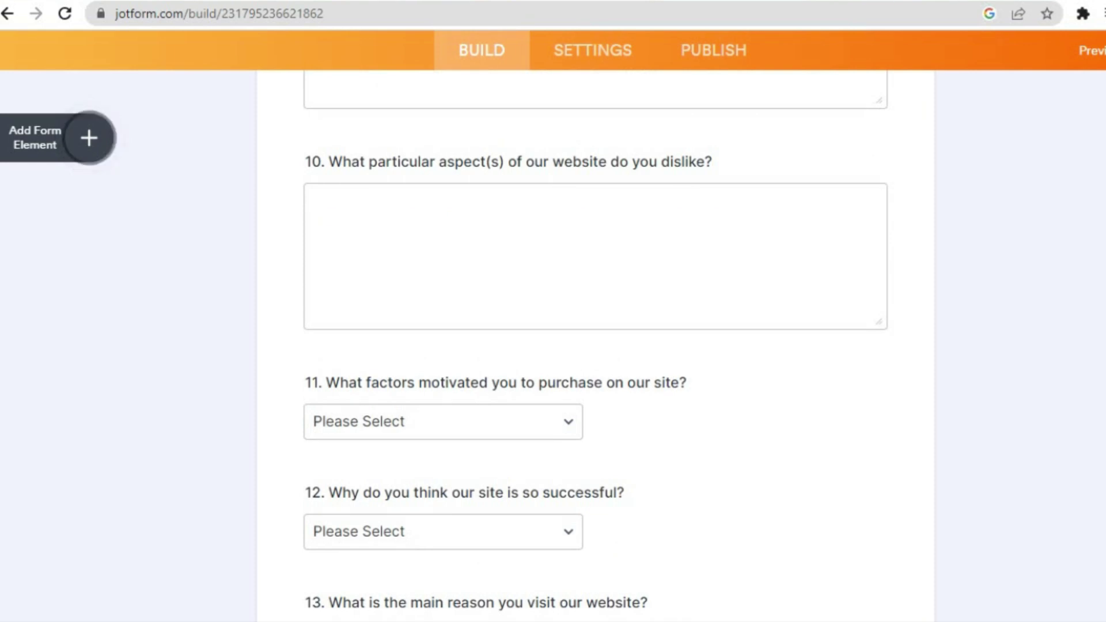
pyautogui.scroll(-5, 596, 345)
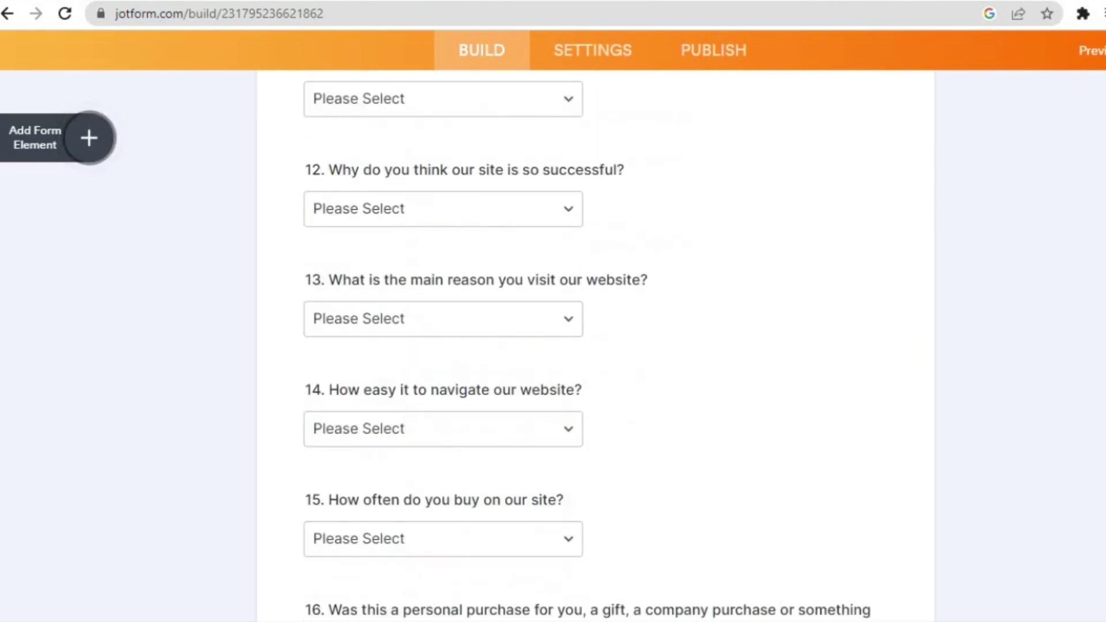
pyautogui.scroll(20, 595, 346)
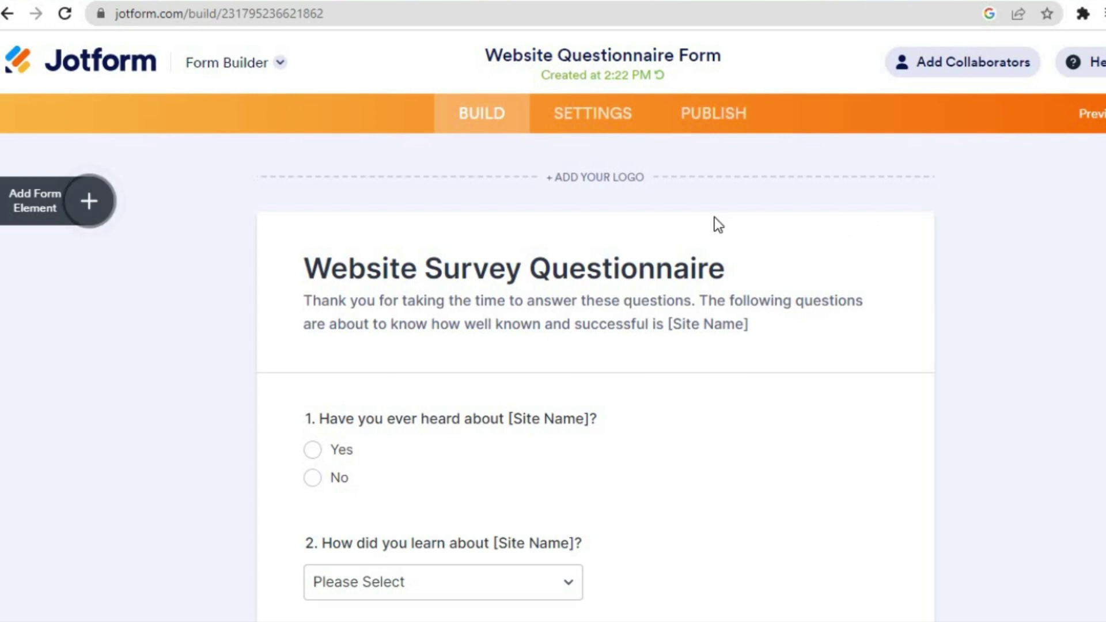
# Open the form's settings, preview the survey, and auto-fill it with sample answers
pyautogui.click(609, 126)
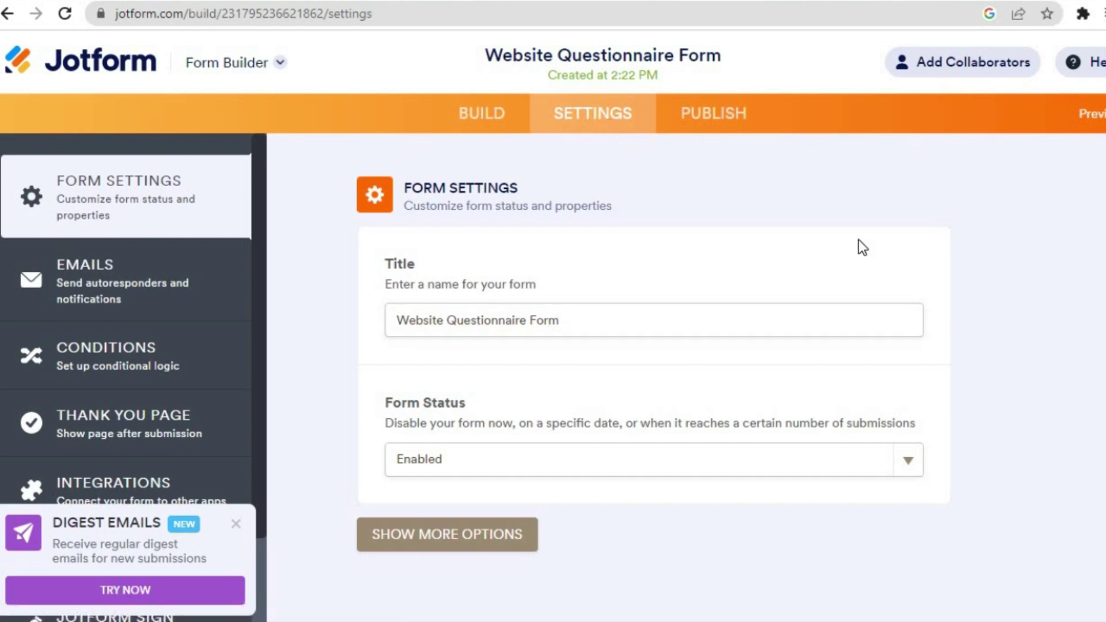
pyautogui.click(1103, 128)
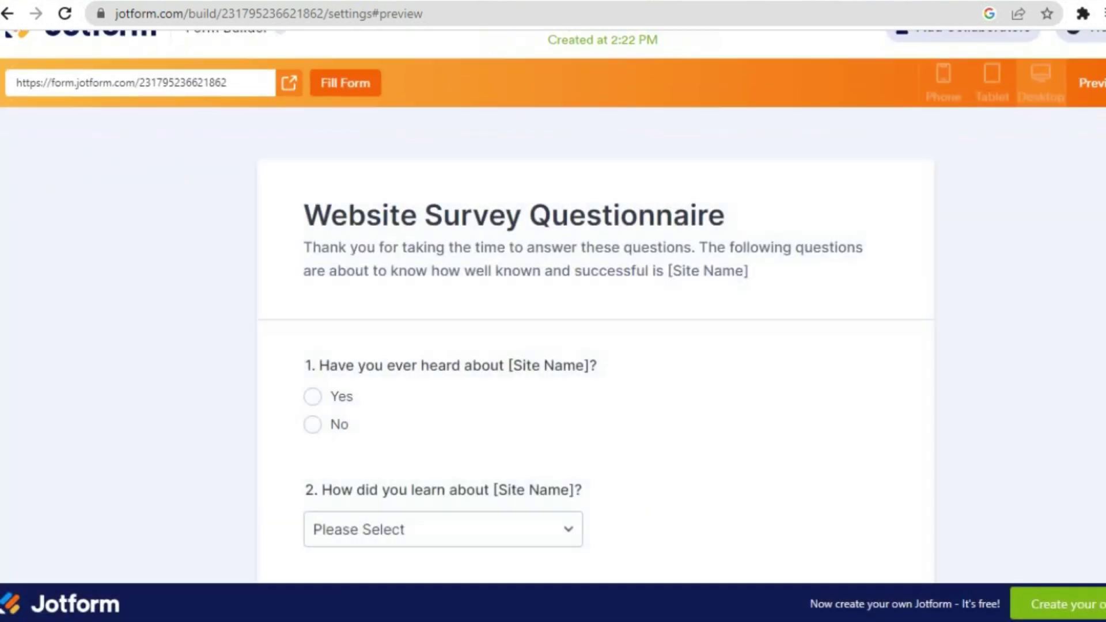
pyautogui.scroll(-15, 596, 365)
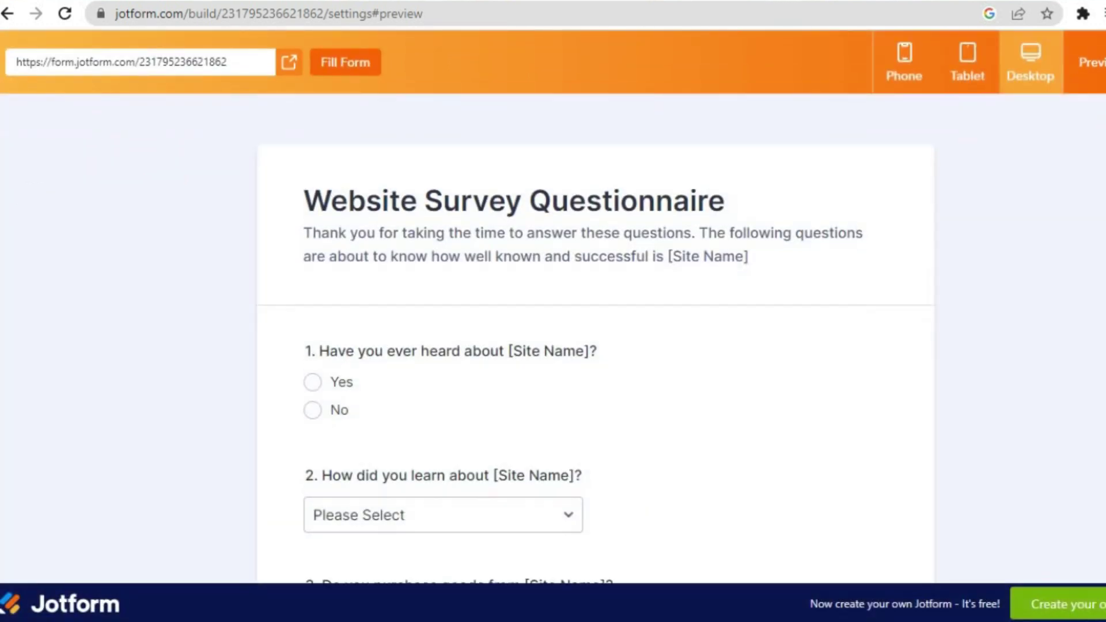
pyautogui.scroll(13, 595, 364)
pyautogui.scroll(-20, 595, 338)
pyautogui.scroll(2, 596, 338)
pyautogui.scroll(18, 596, 338)
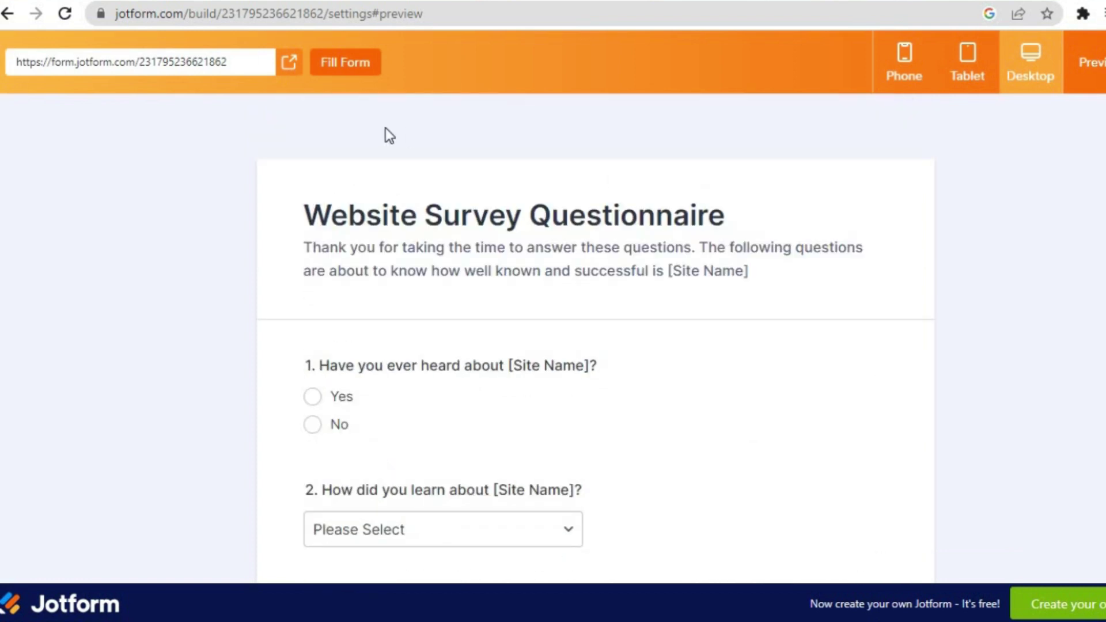
pyautogui.click(344, 68)
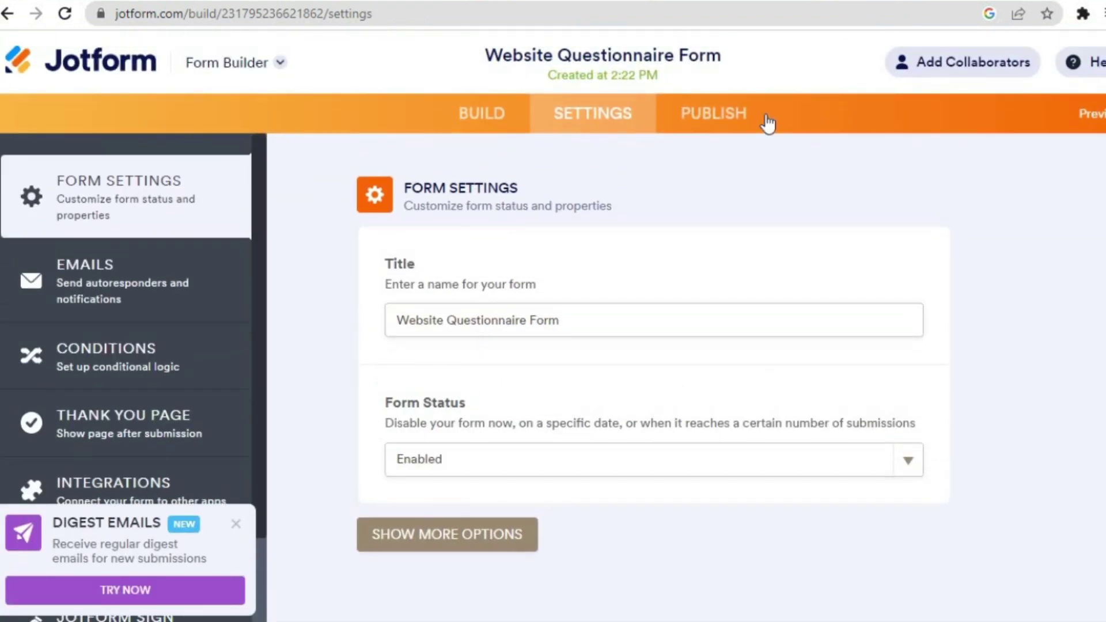
# Copy the form's Wix embed code from Publish > Platforms
pyautogui.click(707, 125)
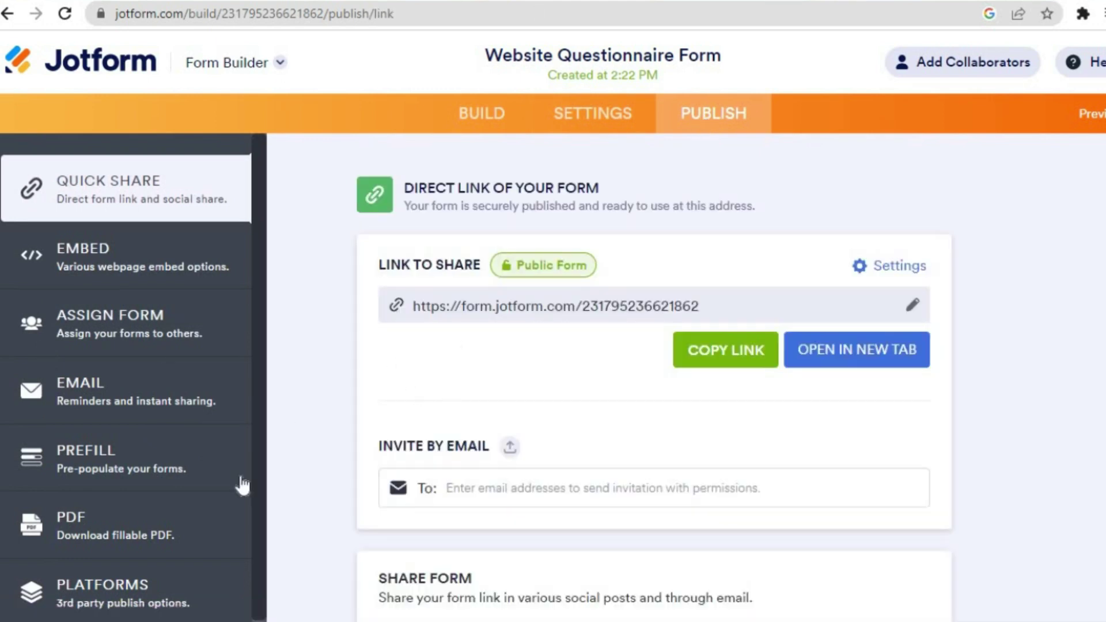
pyautogui.click(177, 594)
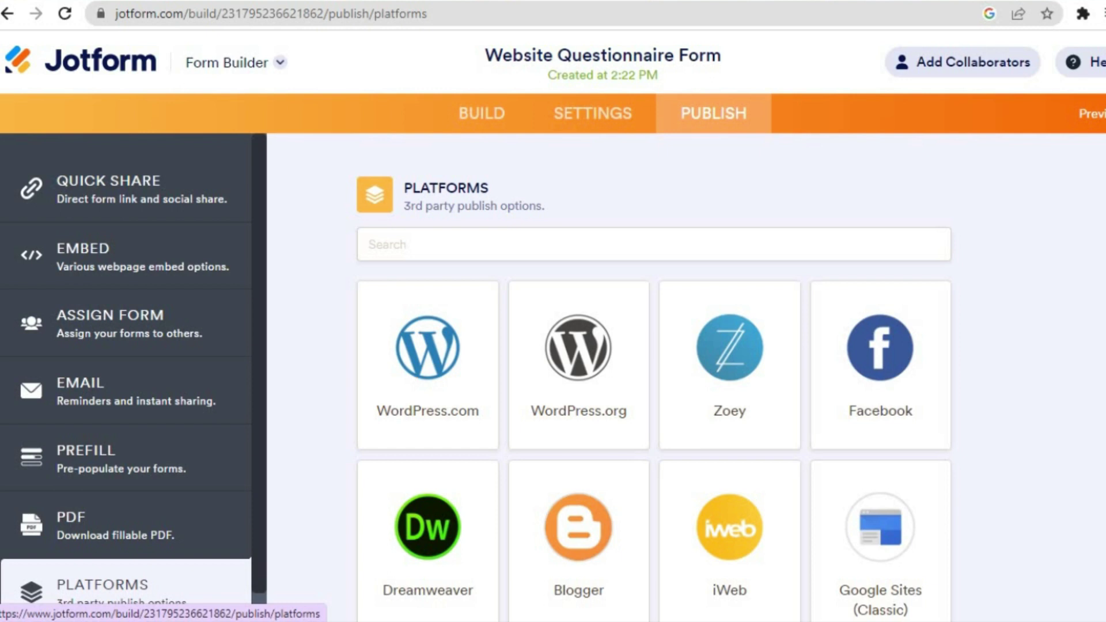
pyautogui.scroll(-5, 654, 380)
pyautogui.scroll(-8, 654, 371)
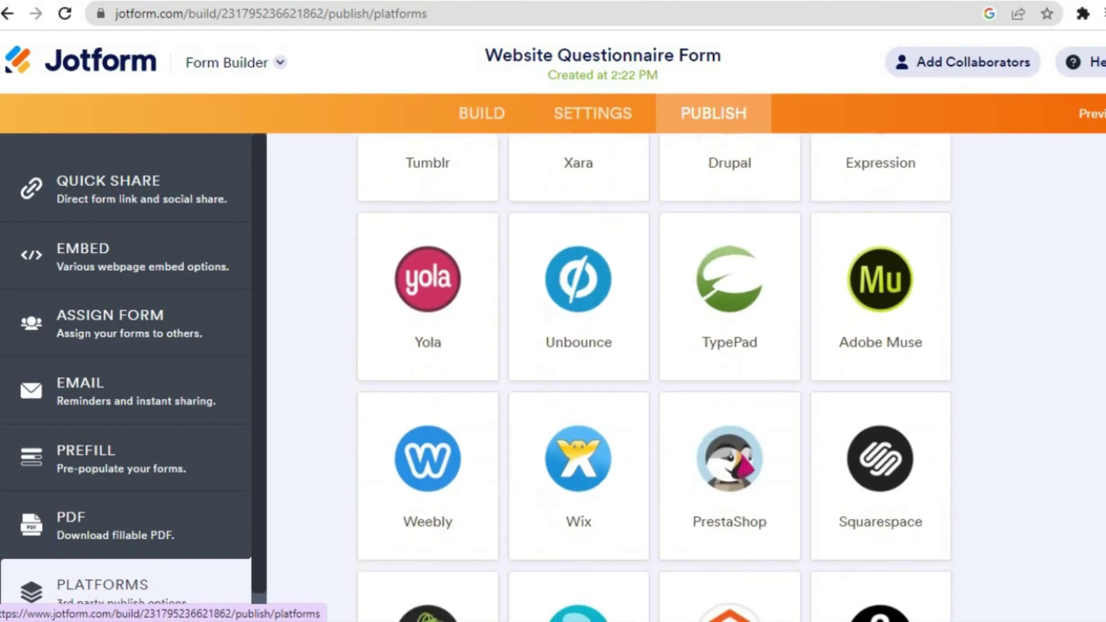
pyautogui.scroll(-1, 654, 372)
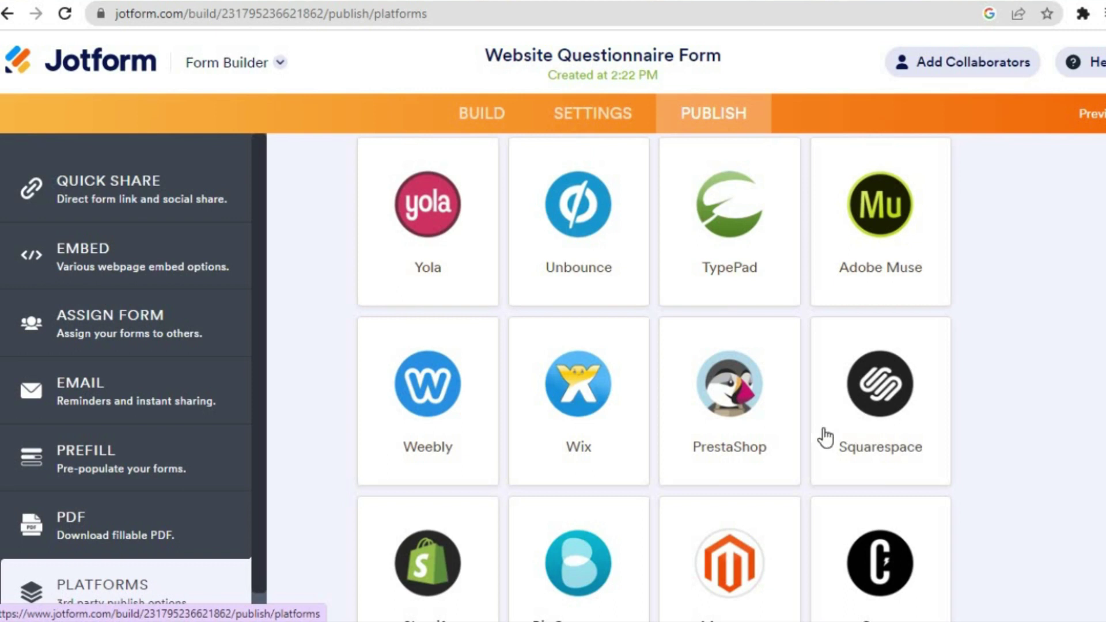
pyautogui.click(564, 426)
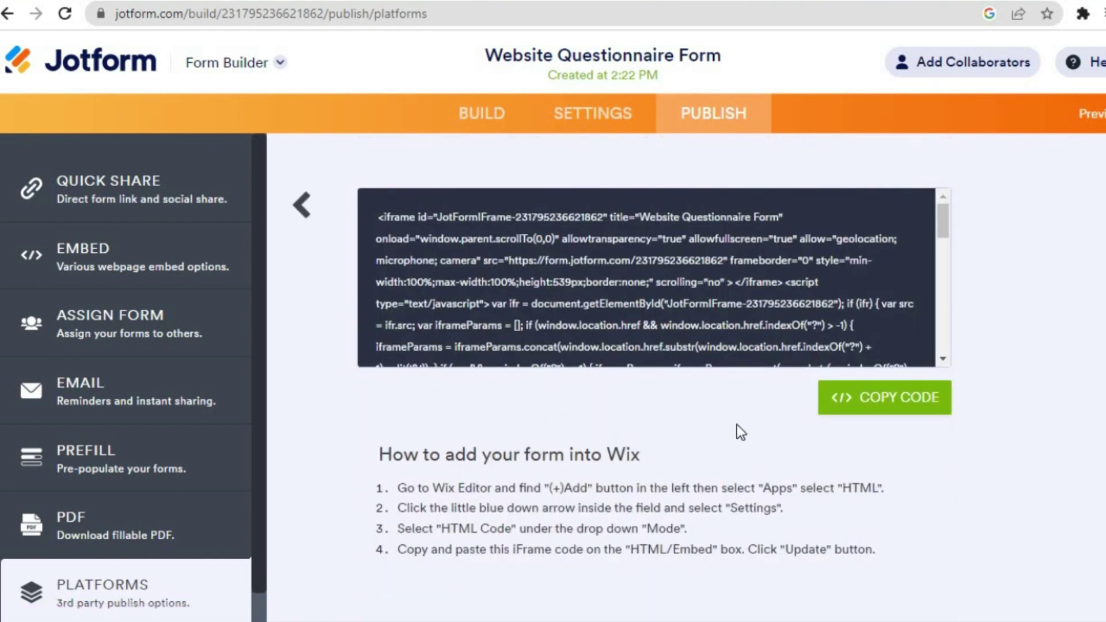
pyautogui.click(882, 399)
# In the Wix editor, add a blank page to the Site Menu via Pages & Menu
pyautogui.hotkey('ctrl', 'Tab')
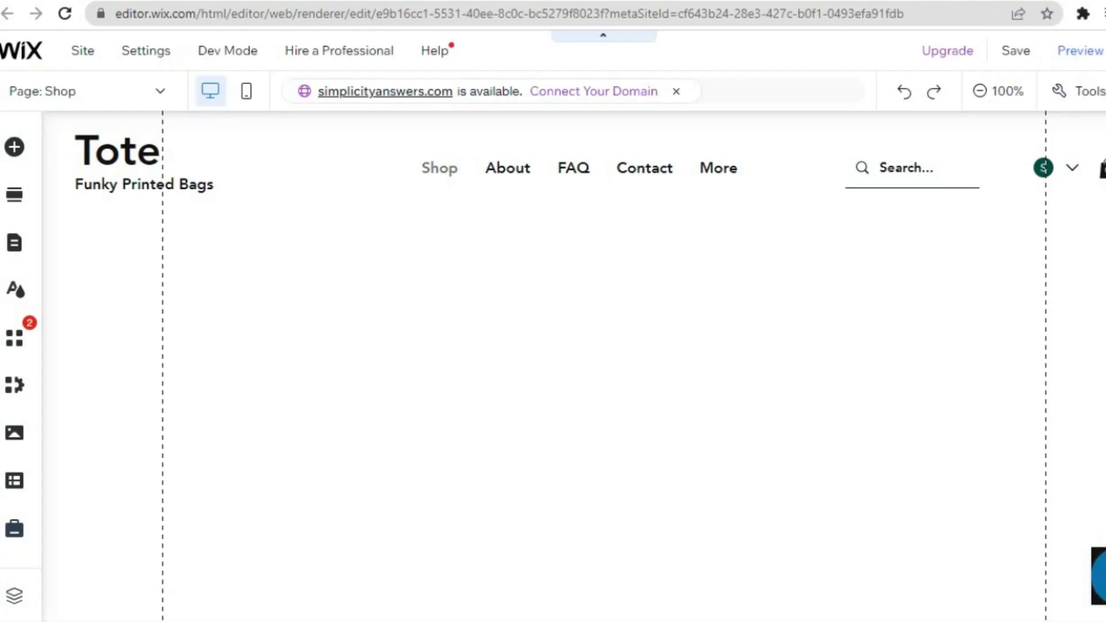
pyautogui.moveTo(193, 207)
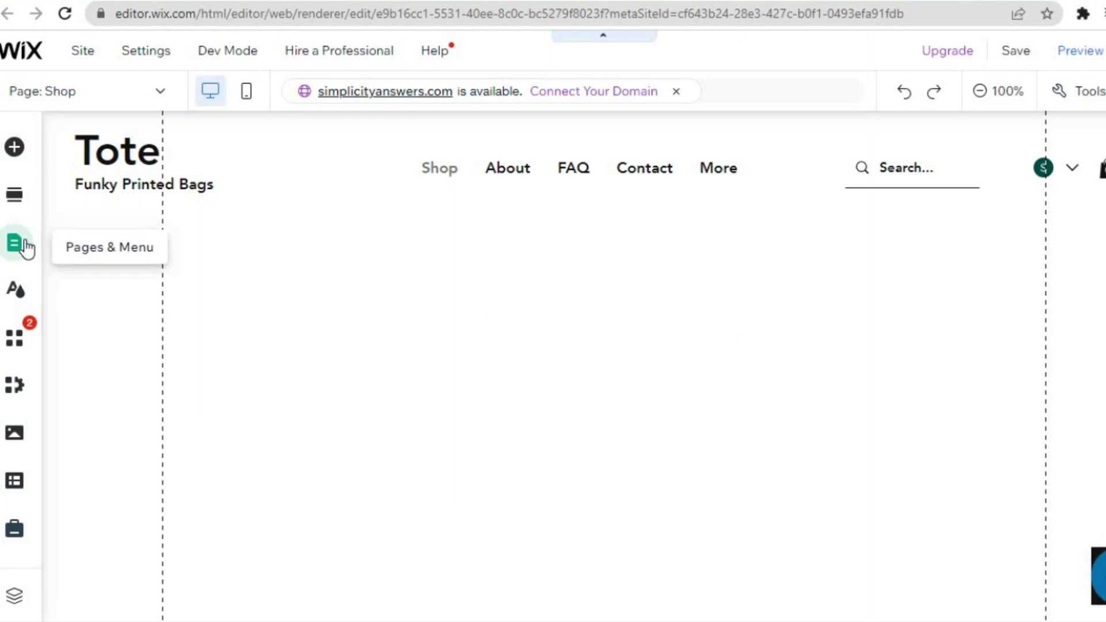
pyautogui.click(26, 248)
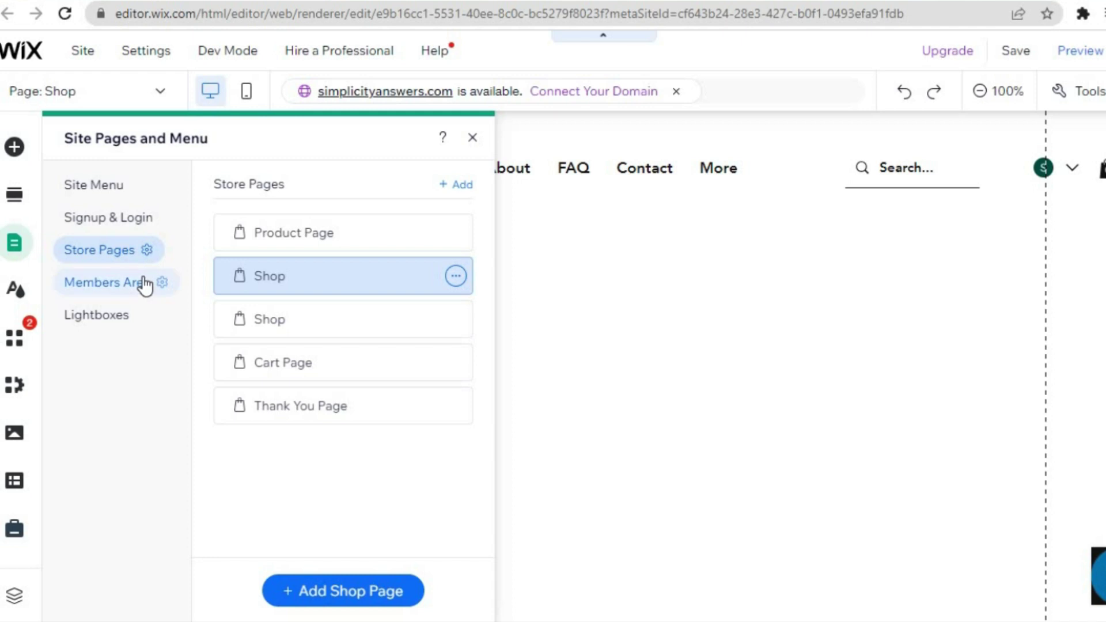
pyautogui.click(122, 195)
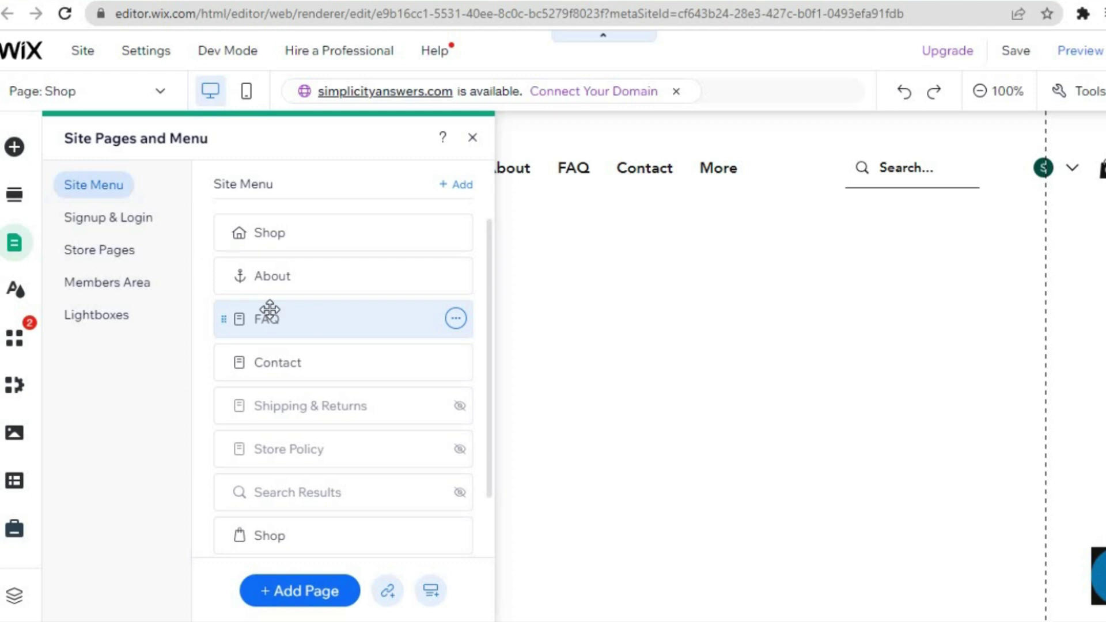
pyautogui.click(314, 593)
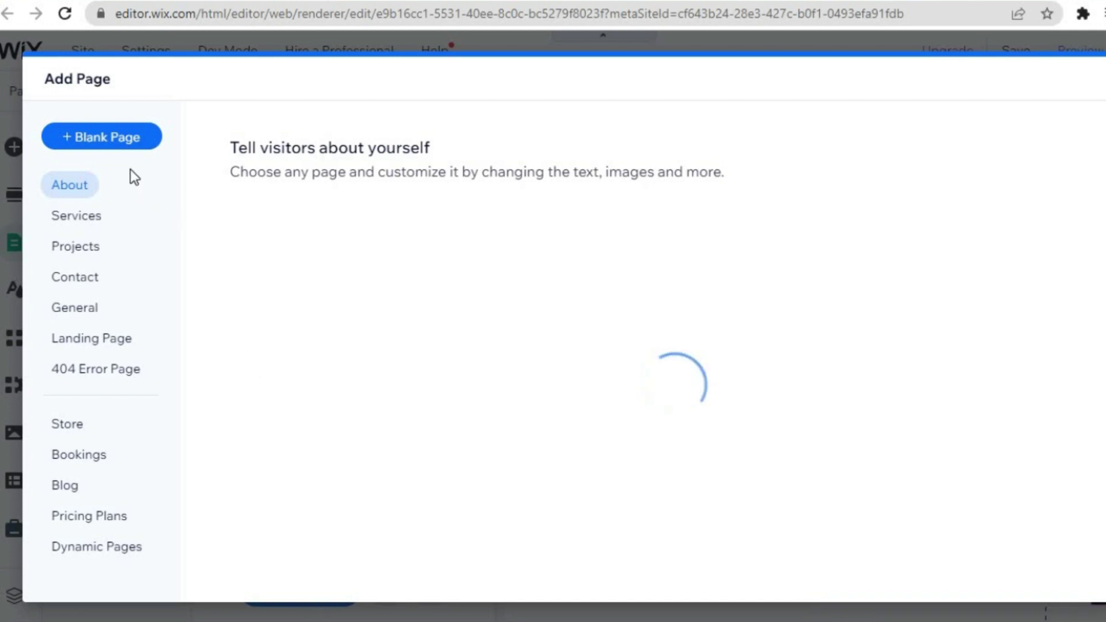
pyautogui.click(107, 139)
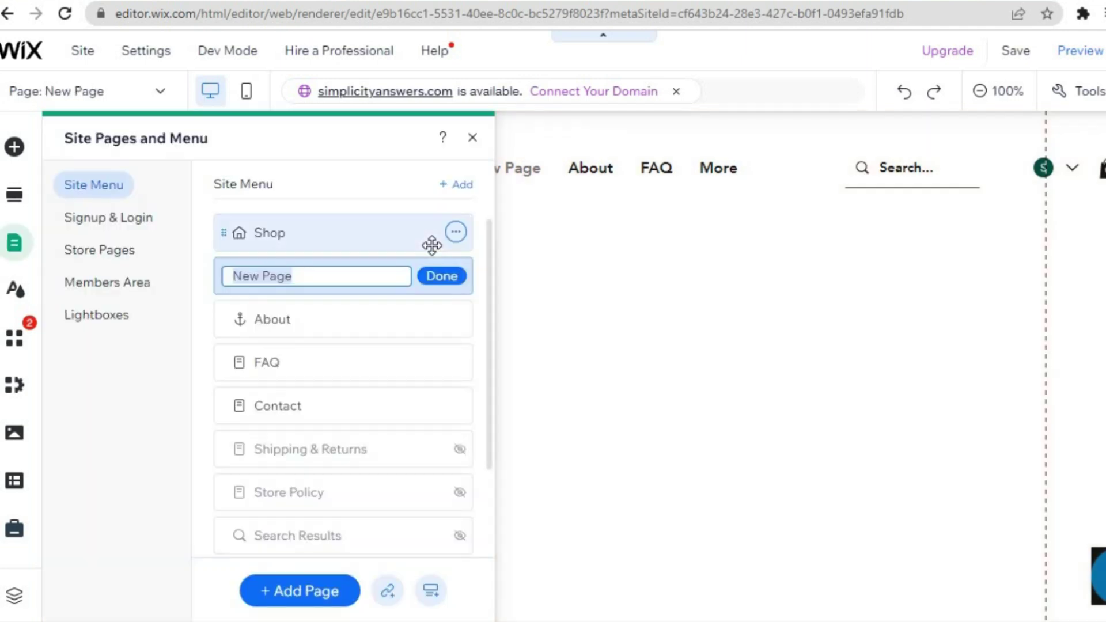
# Rename the new page to 'qn A' and confirm
pyautogui.click(300, 275)
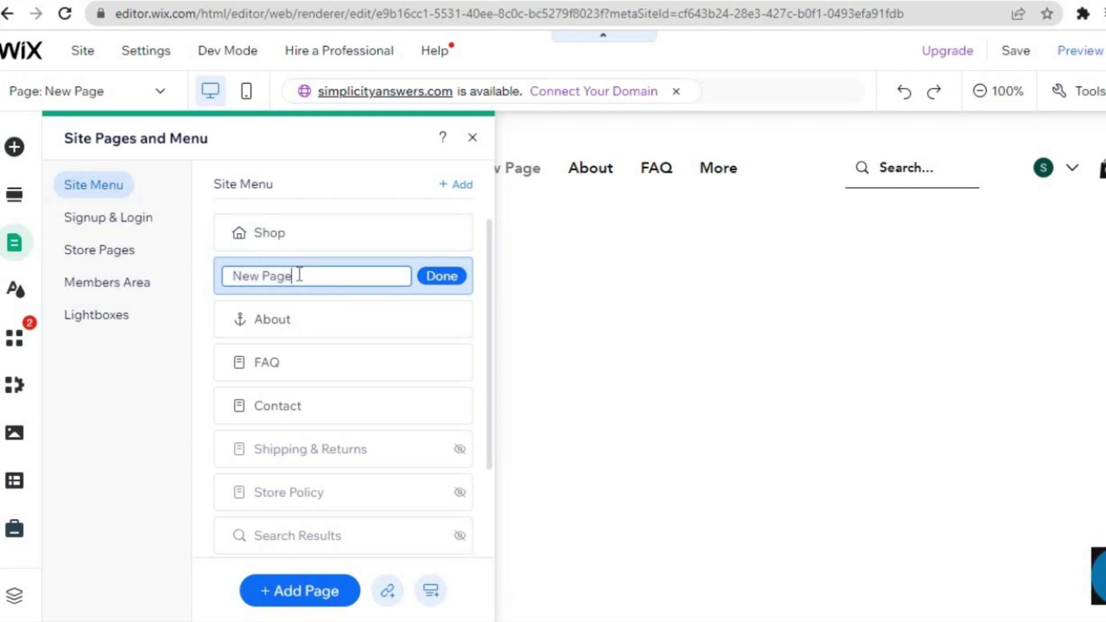
pyautogui.moveTo(288, 276); pyautogui.dragTo(219, 269)
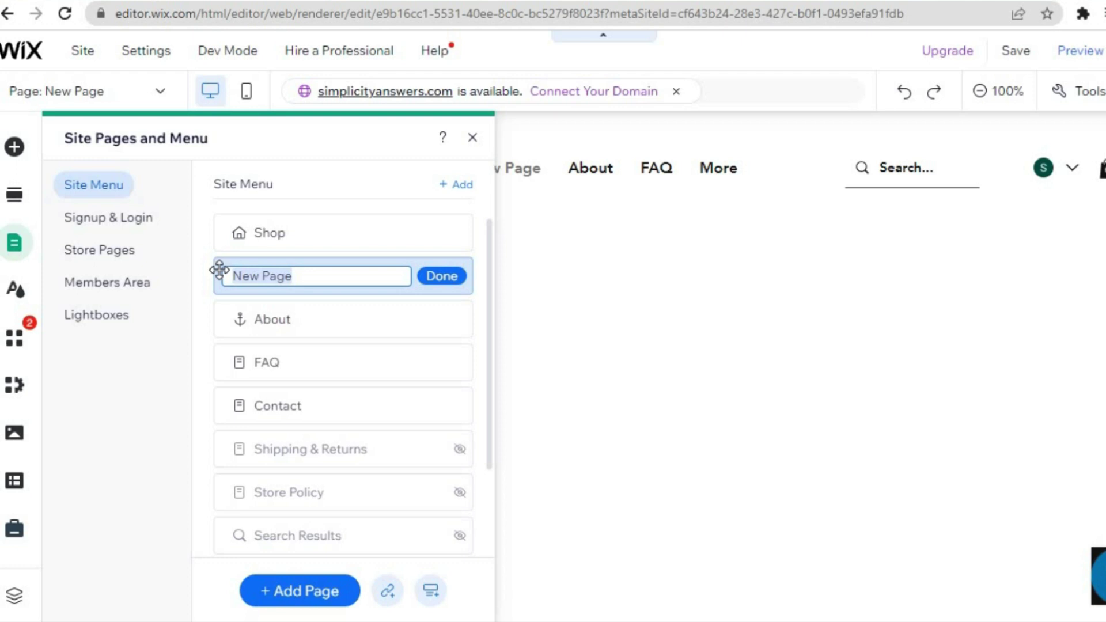
pyautogui.write('q')
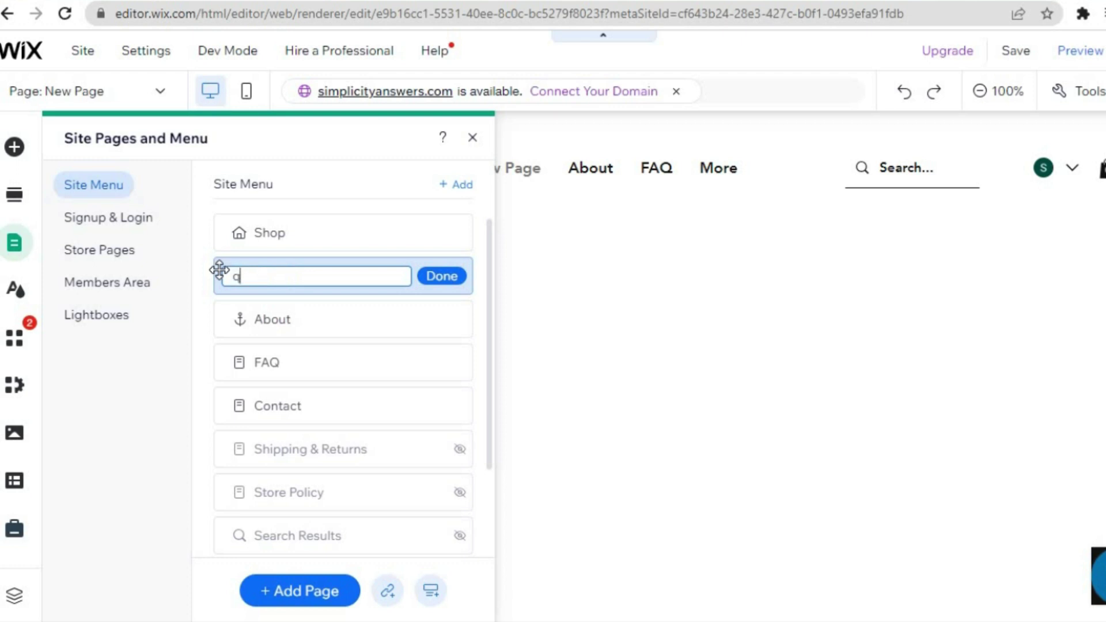
pyautogui.write('n A')
pyautogui.click(442, 281)
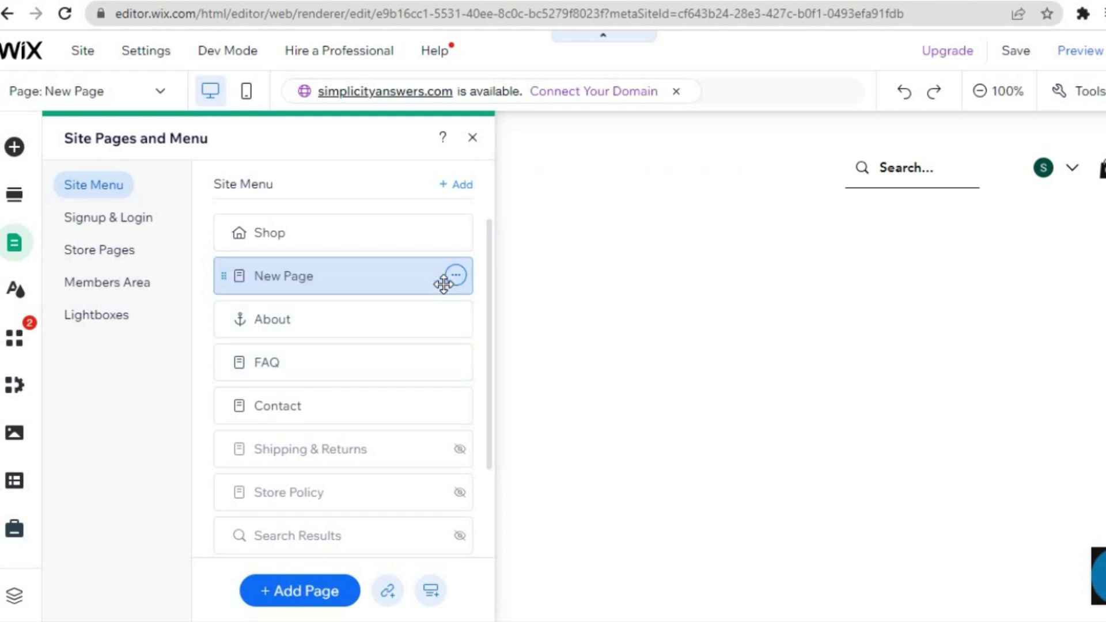
# Add an Embed HTML element to the qn A page from Add Elements > Embed Code
pyautogui.click(473, 138)
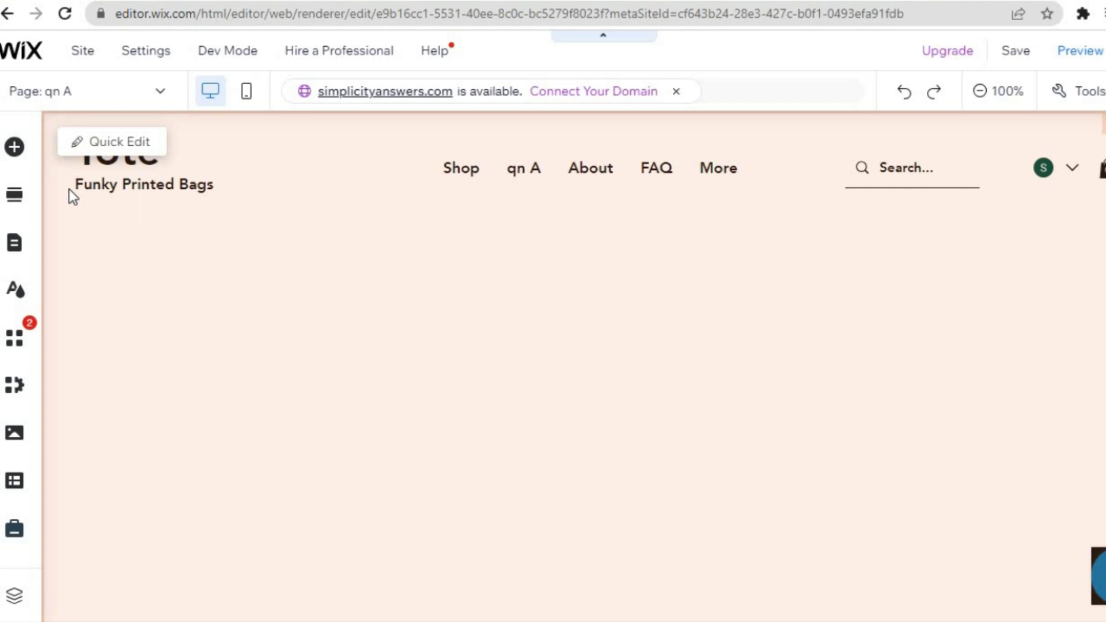
pyautogui.click(22, 157)
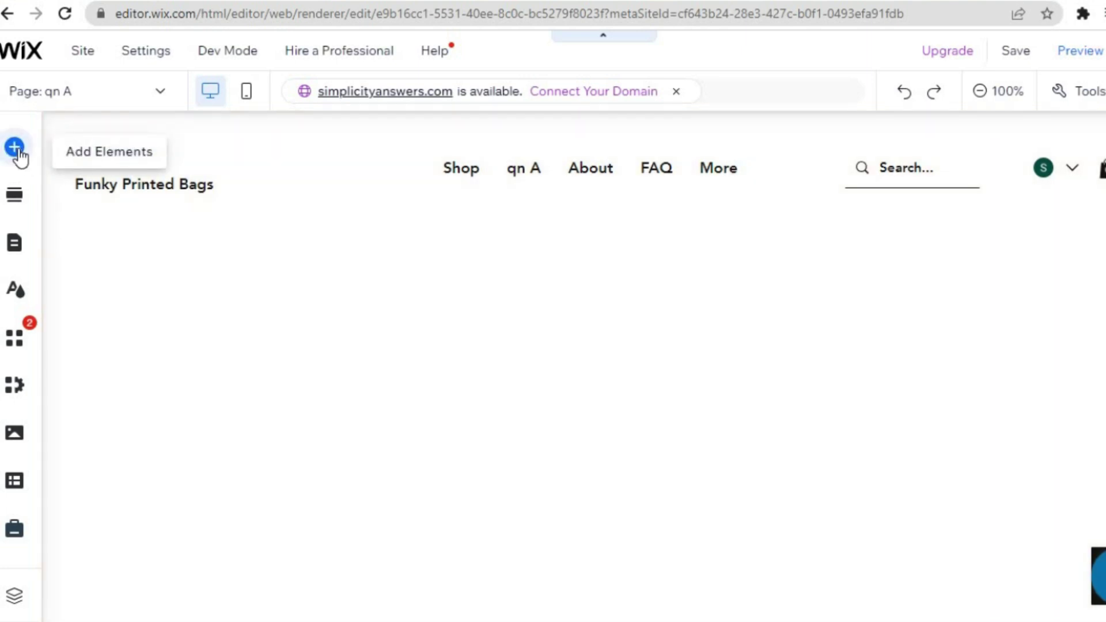
pyautogui.click(20, 153)
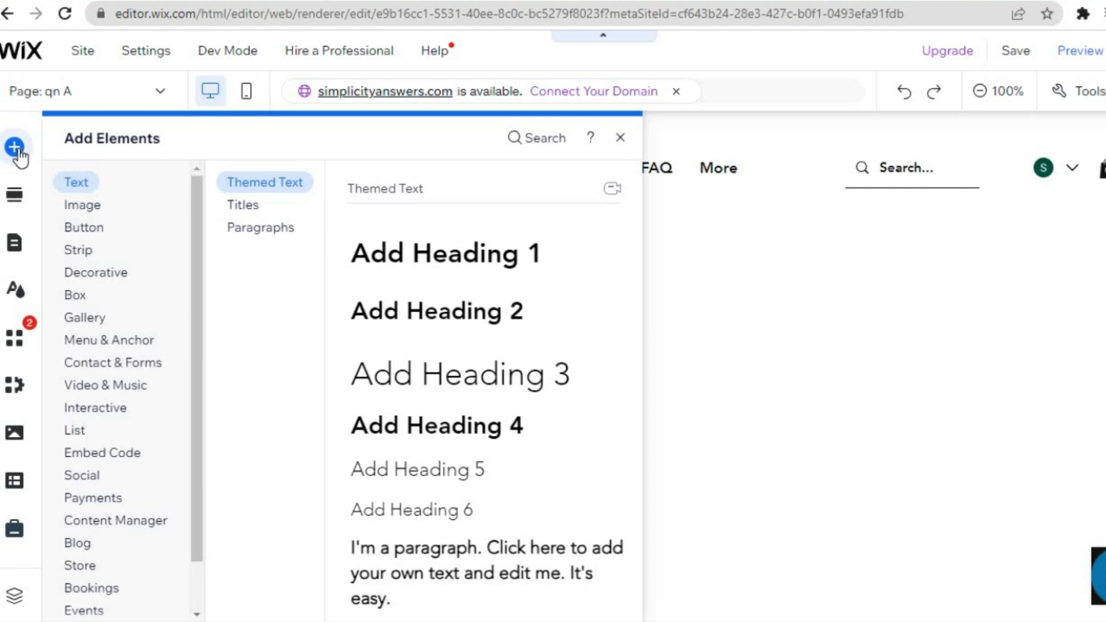
pyautogui.moveTo(109, 456)
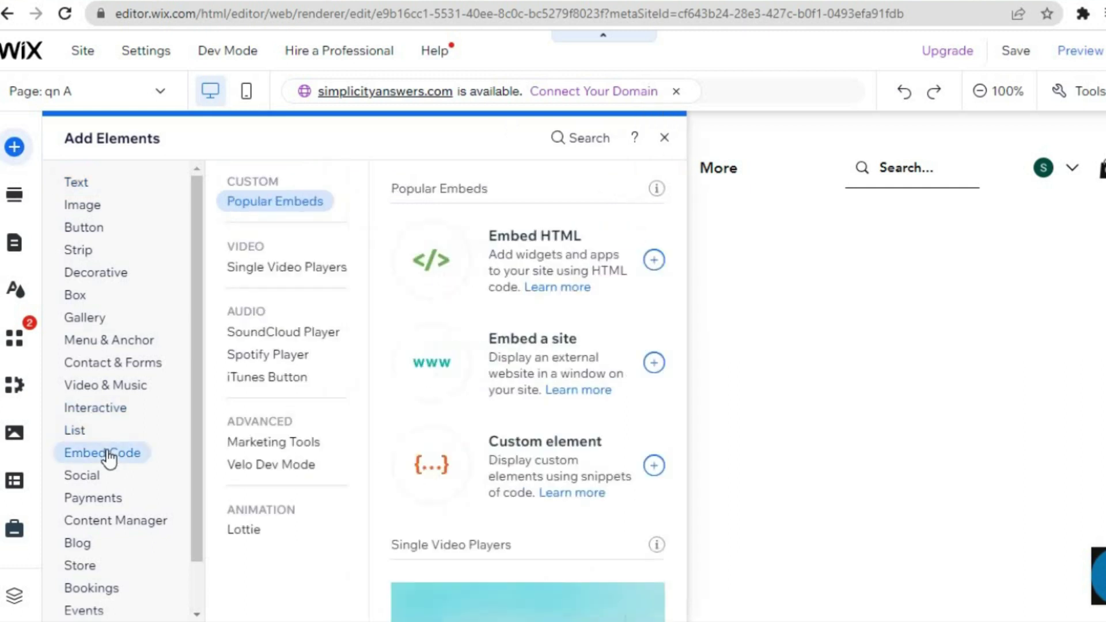
pyautogui.click(496, 243)
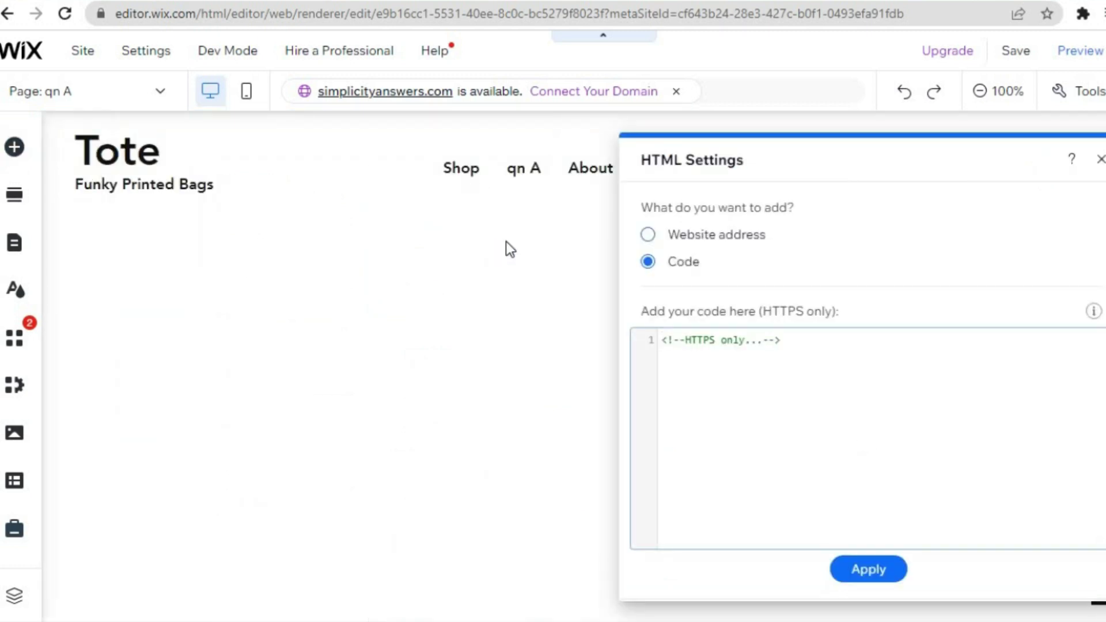
# Paste the copied Jotform embed code into the HTML element and apply it
pyautogui.click(685, 333)
pyautogui.rightClick(679, 348)
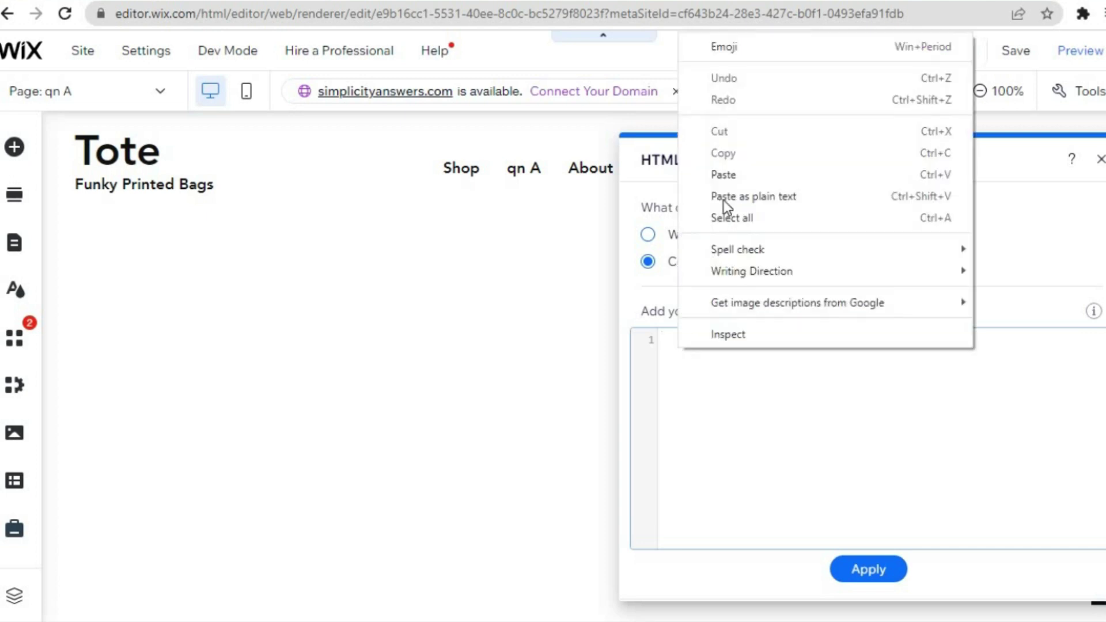
pyautogui.click(728, 171)
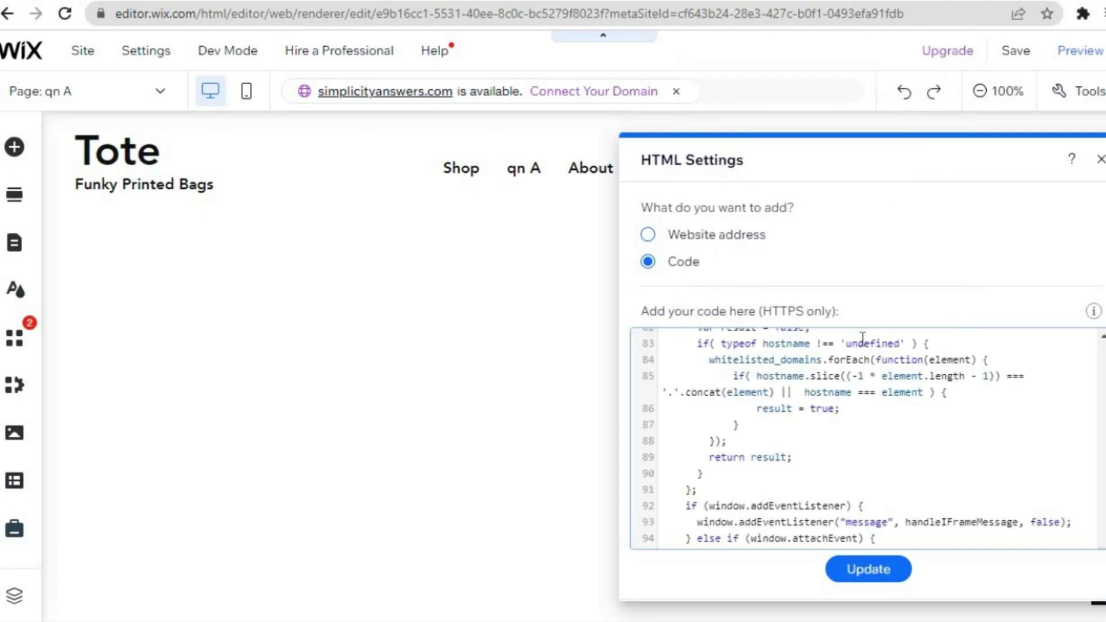
pyautogui.click(857, 576)
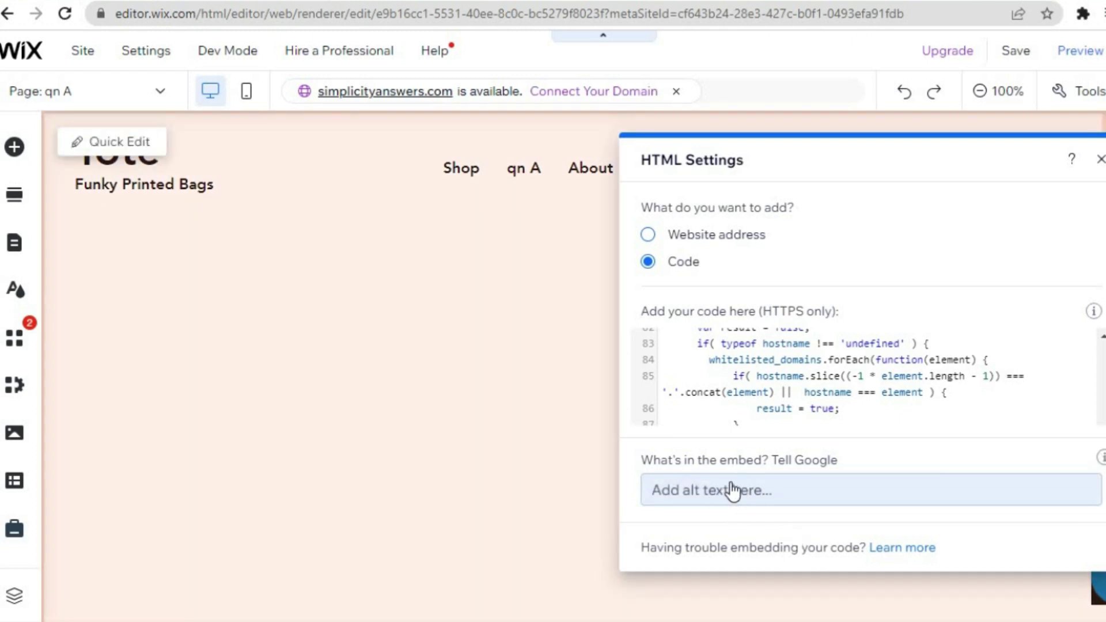
# Set the embed's description for Google to 'questions' and close HTML Settings
pyautogui.click(807, 488)
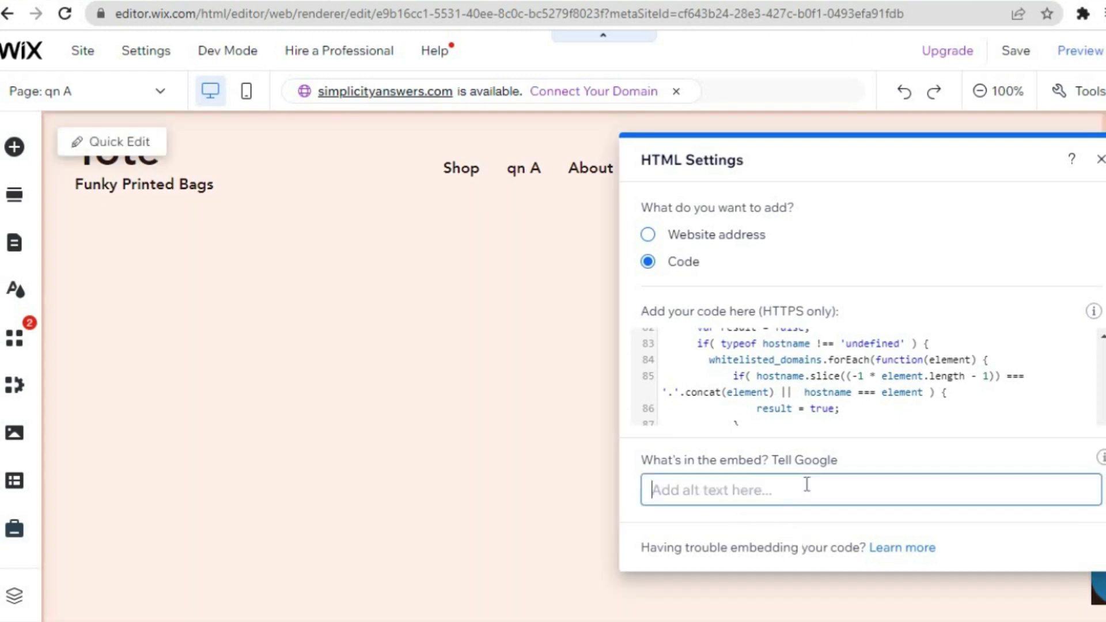
pyautogui.write('q')
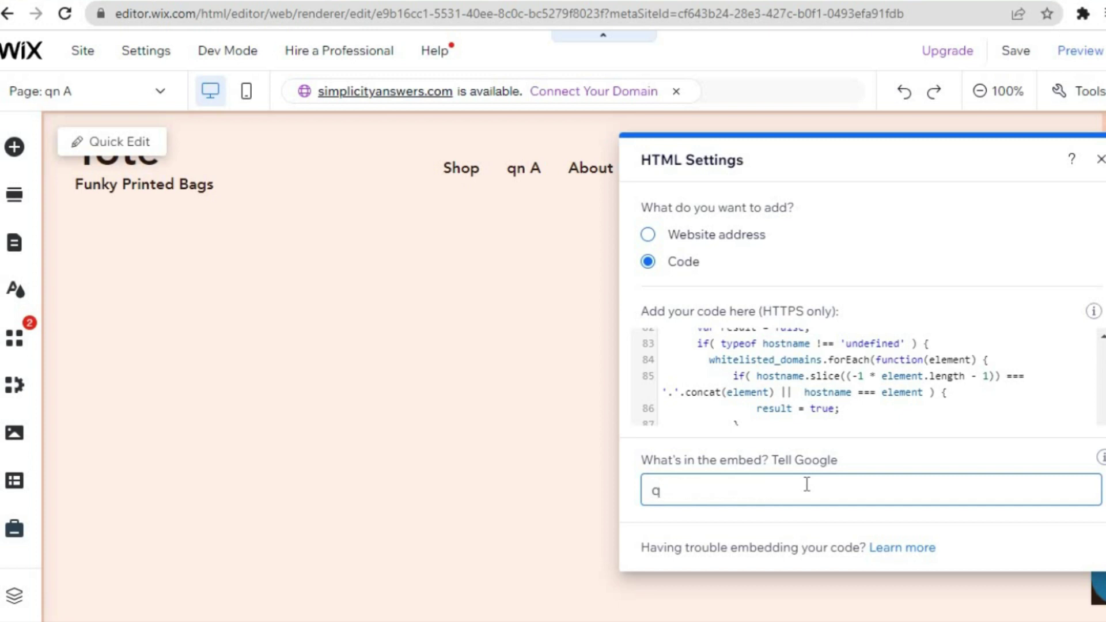
pyautogui.write('uestions')
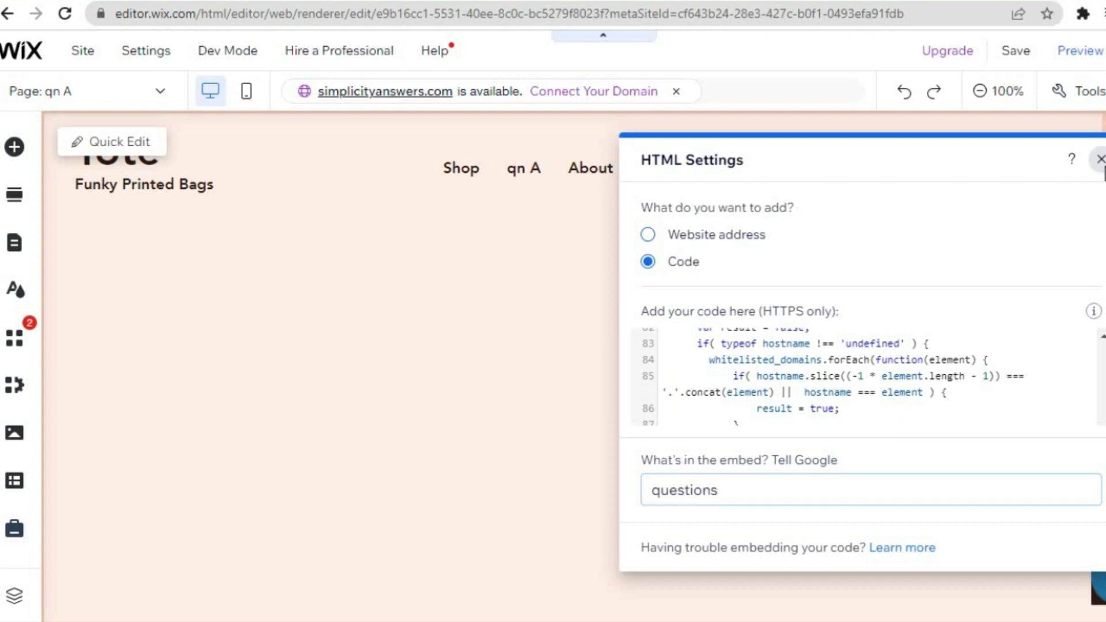
pyautogui.click(1101, 160)
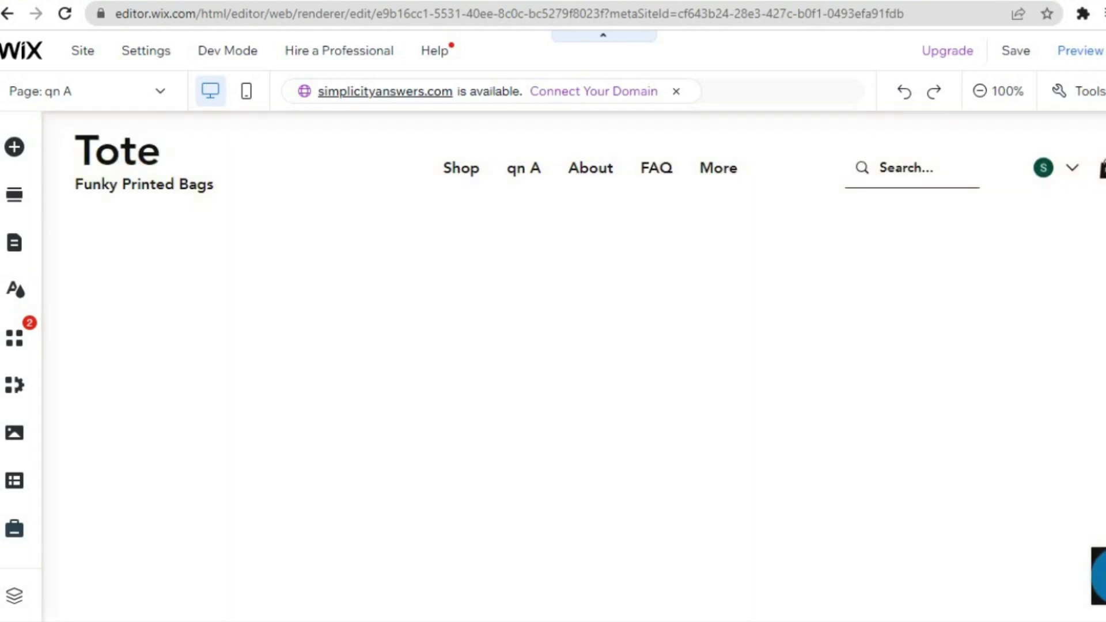
# Turn on 'Stretch to full width' for the survey embed, giving 0 px margins
pyautogui.scroll(-5, 574, 368)
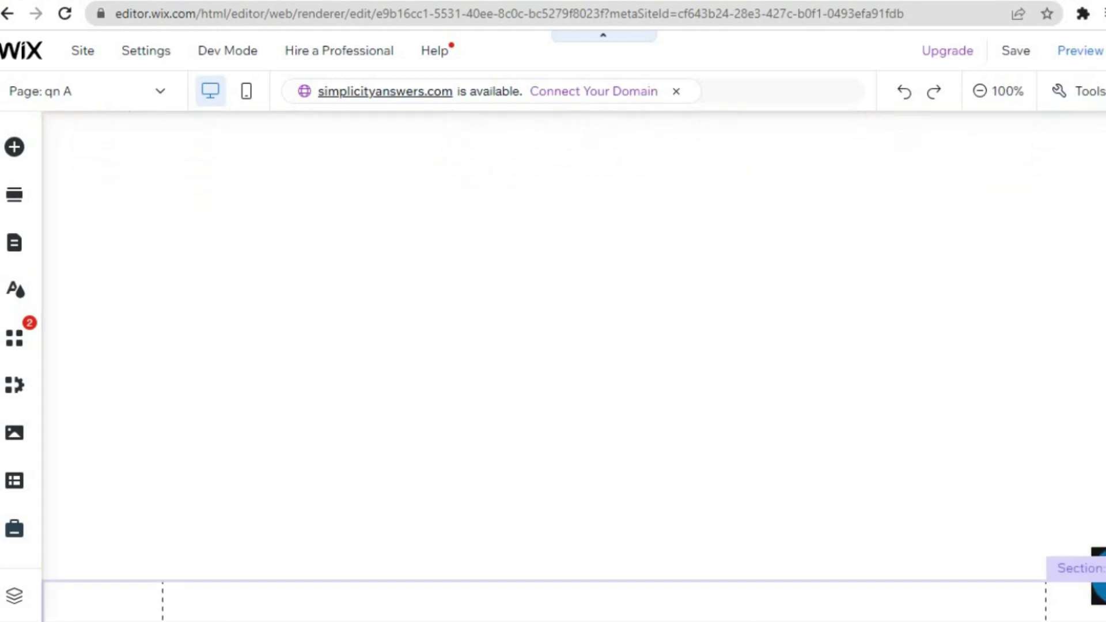
pyautogui.scroll(-1, 574, 369)
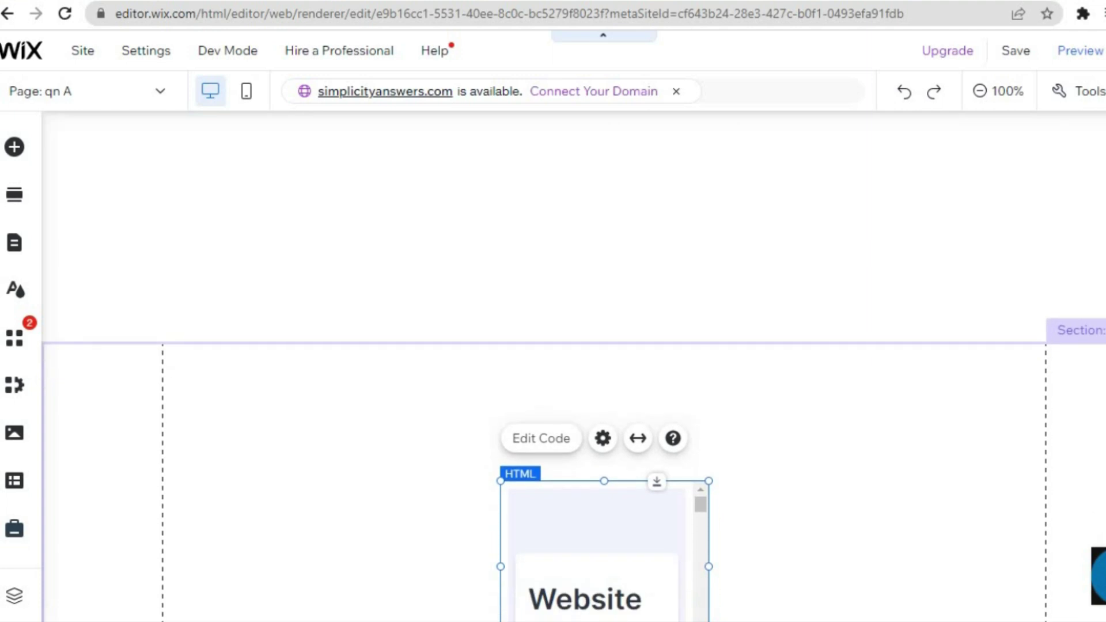
pyautogui.scroll(-5, 632, 294)
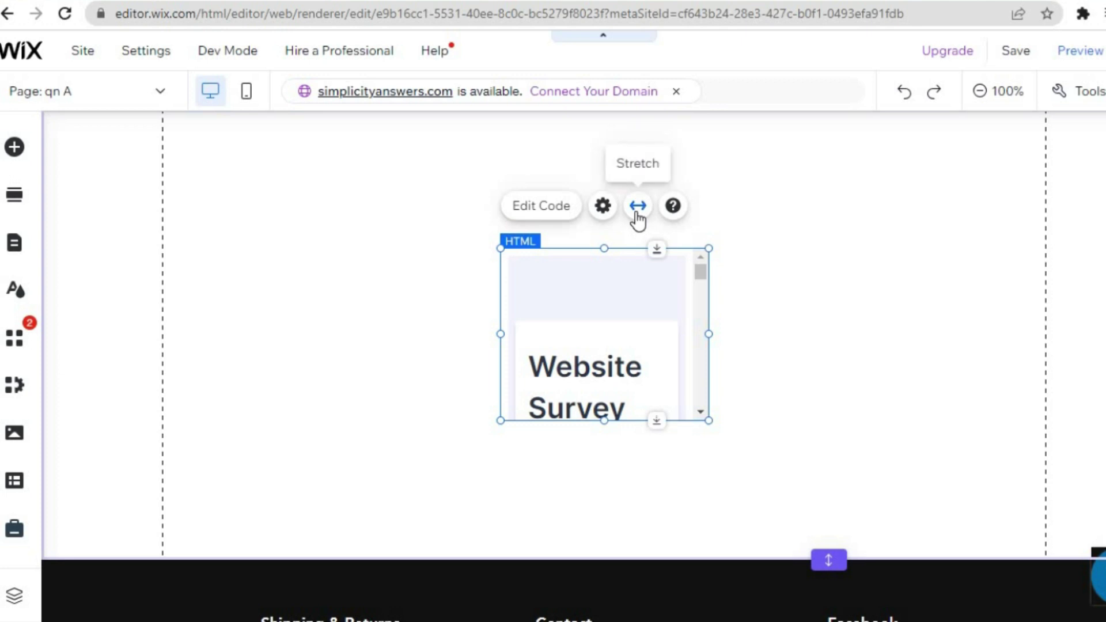
pyautogui.click(638, 207)
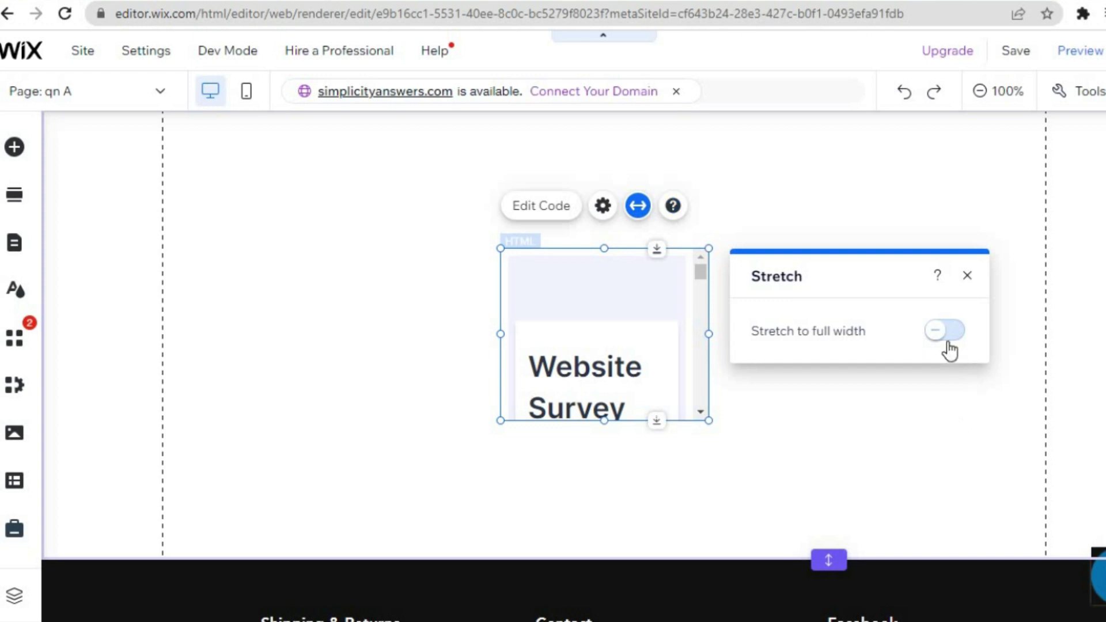
pyautogui.click(945, 331)
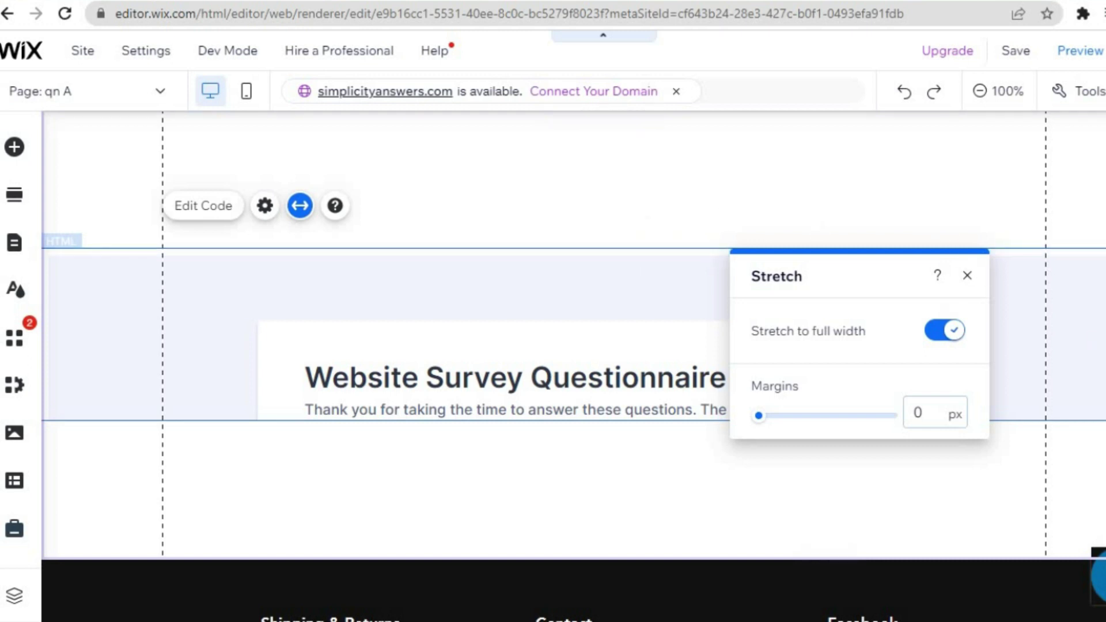
pyautogui.press('Escape')
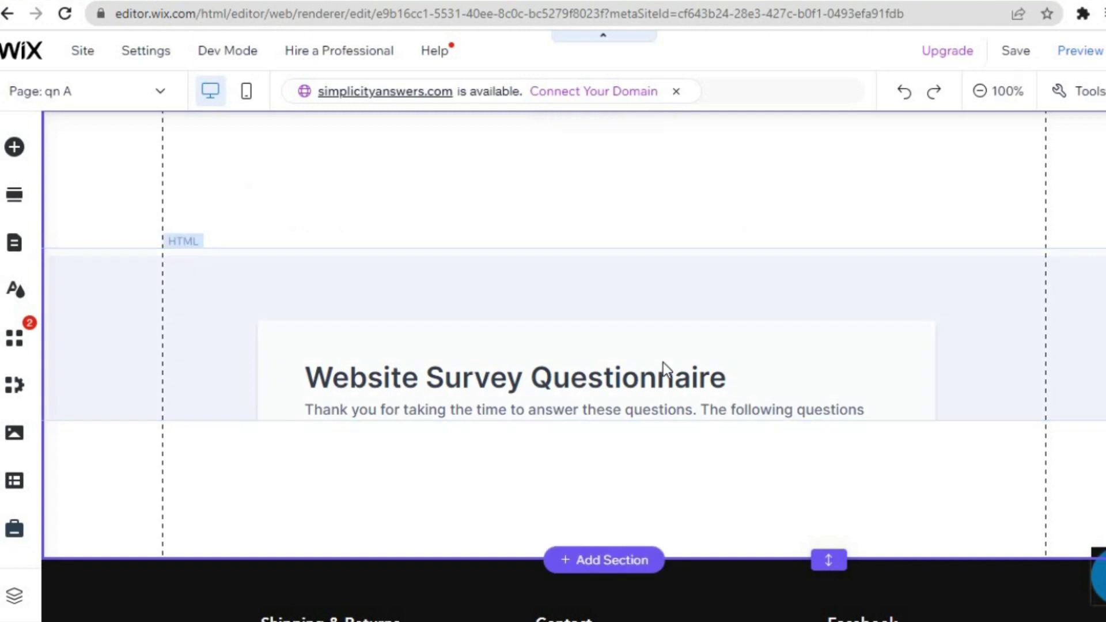
# Move the survey embed to the top of the qn A page and stretch the header to 885 px tall
pyautogui.moveTo(603, 127); pyautogui.dragTo(603, 114)
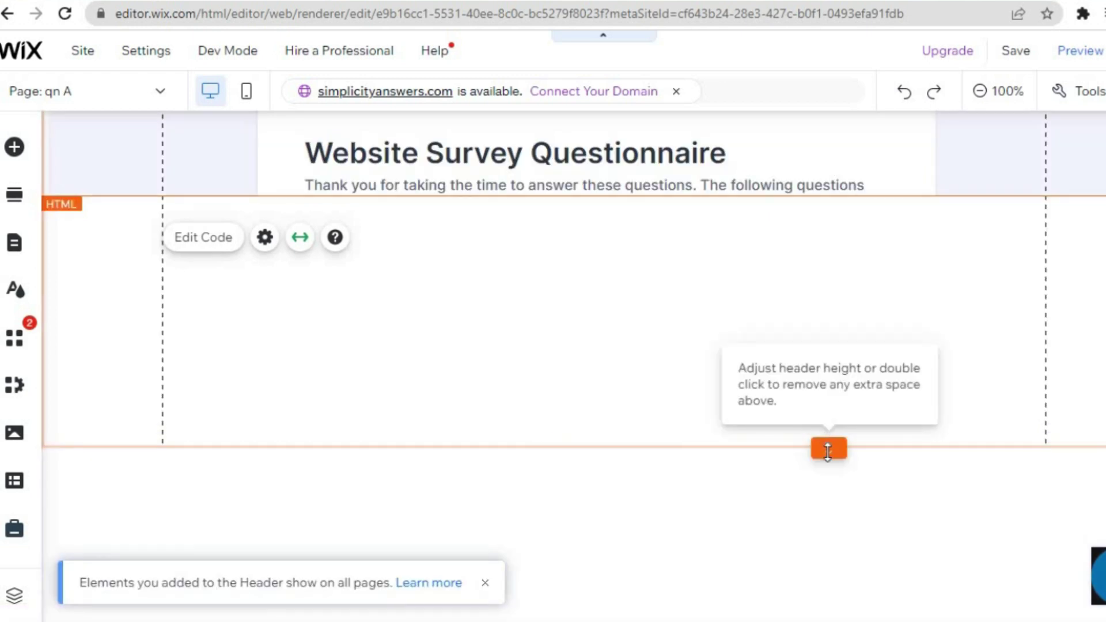
pyautogui.moveTo(829, 457); pyautogui.dragTo(832, 548)
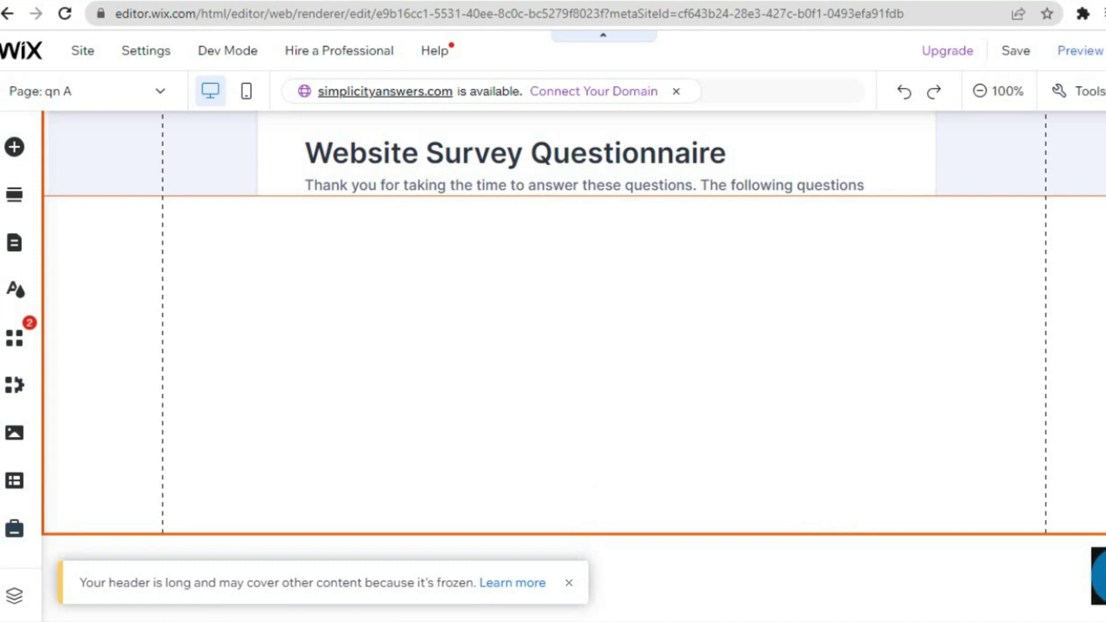
pyautogui.scroll(4, 574, 311)
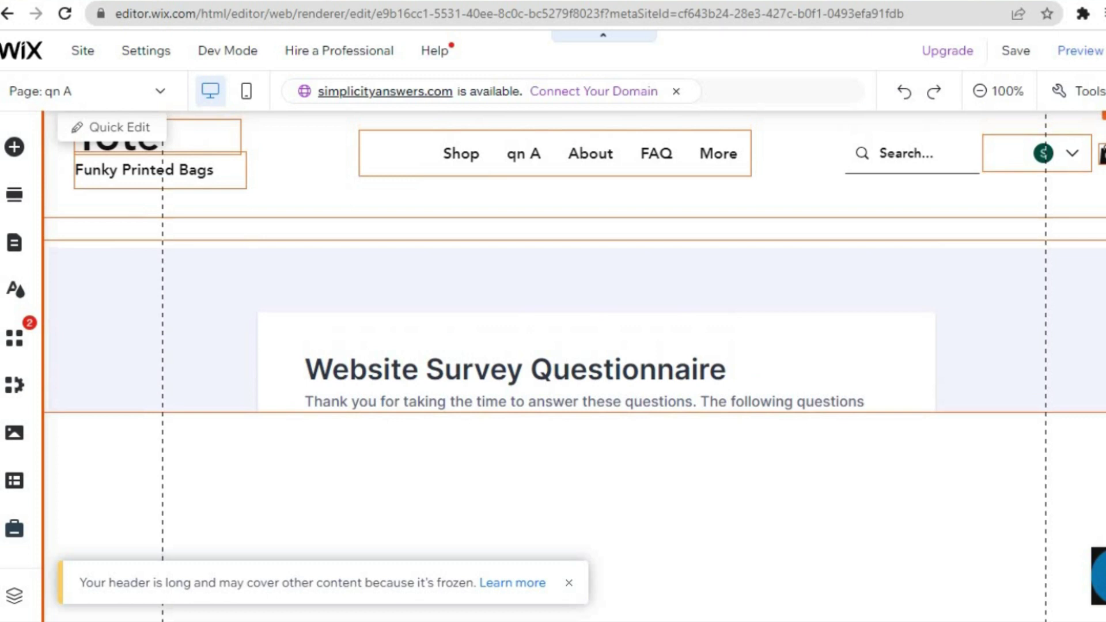
pyautogui.scroll(-6, 574, 311)
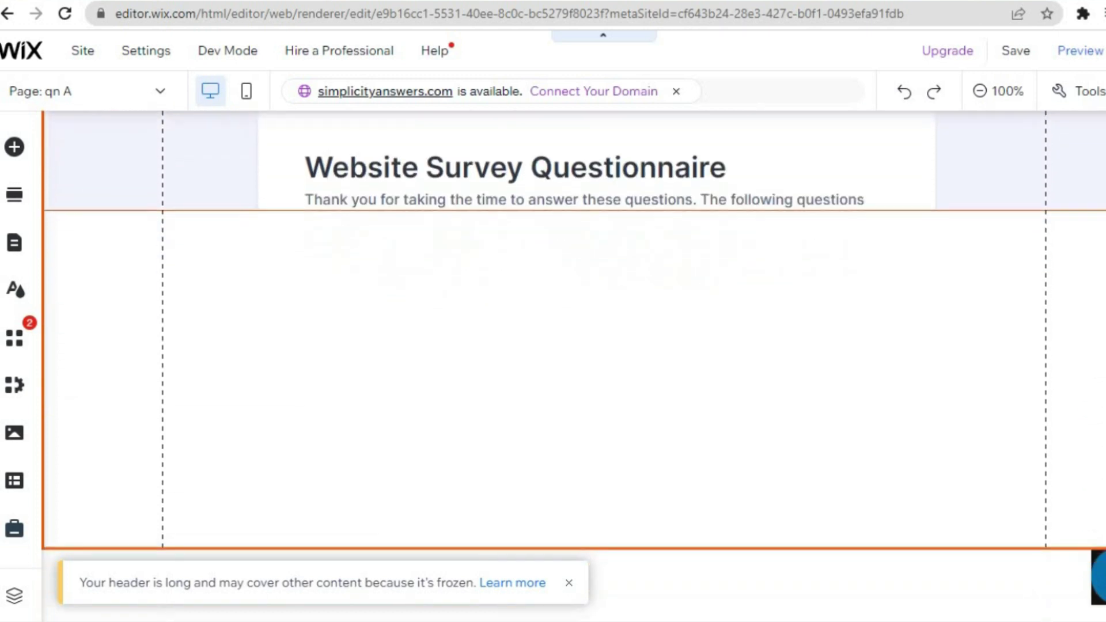
pyautogui.moveTo(535, 391)
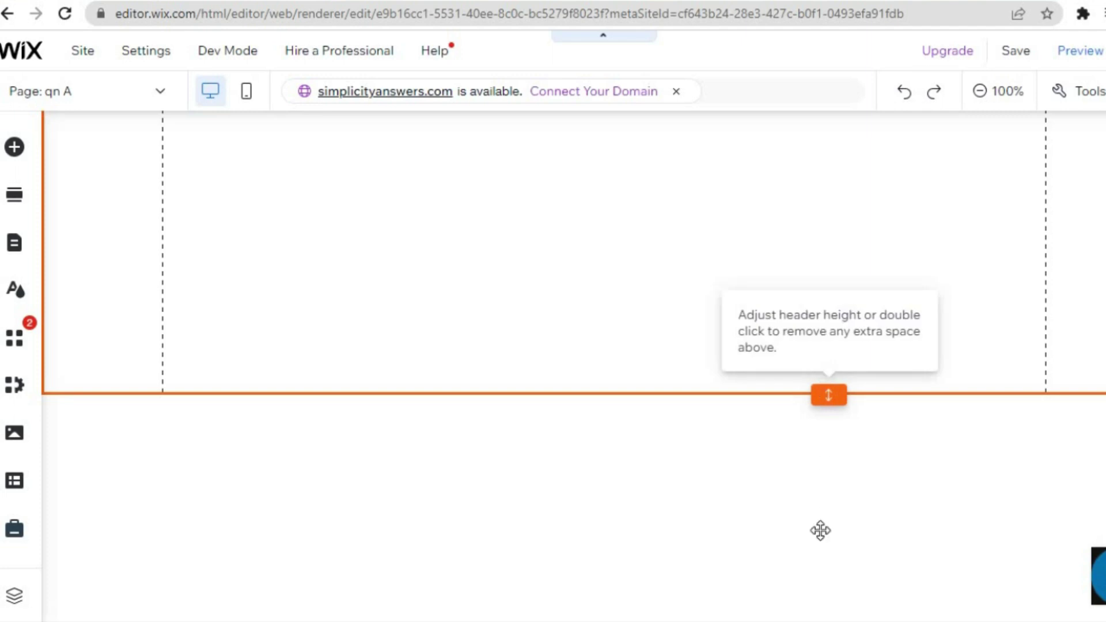
pyautogui.moveTo(820, 535); pyautogui.dragTo(821, 535)
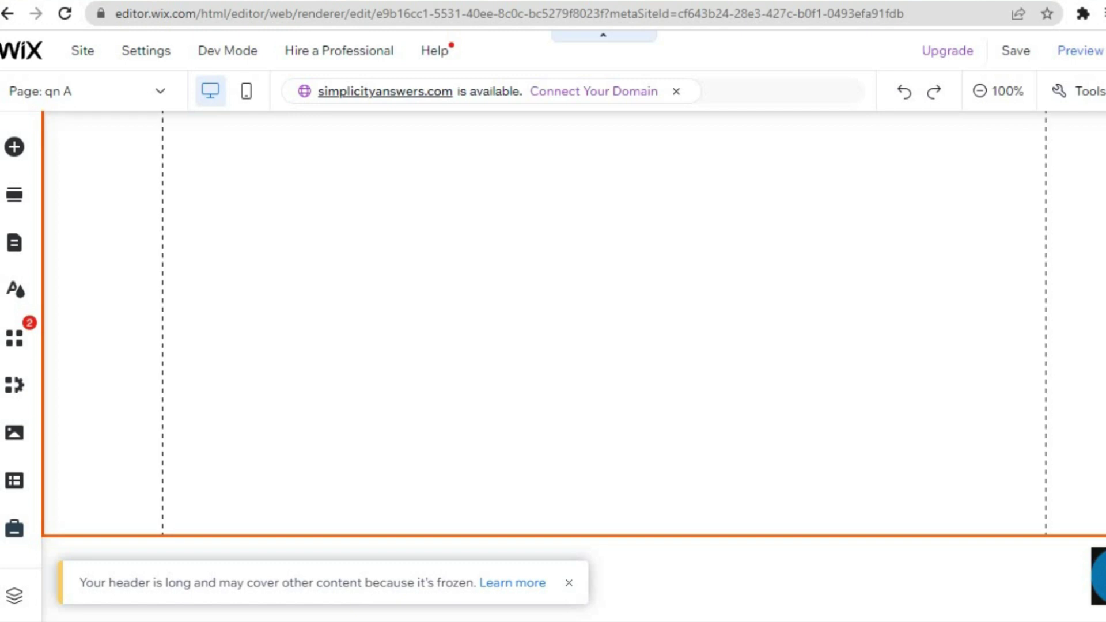
# Preview the qn A page and scroll through all the embedded survey questions
pyautogui.click(1083, 56)
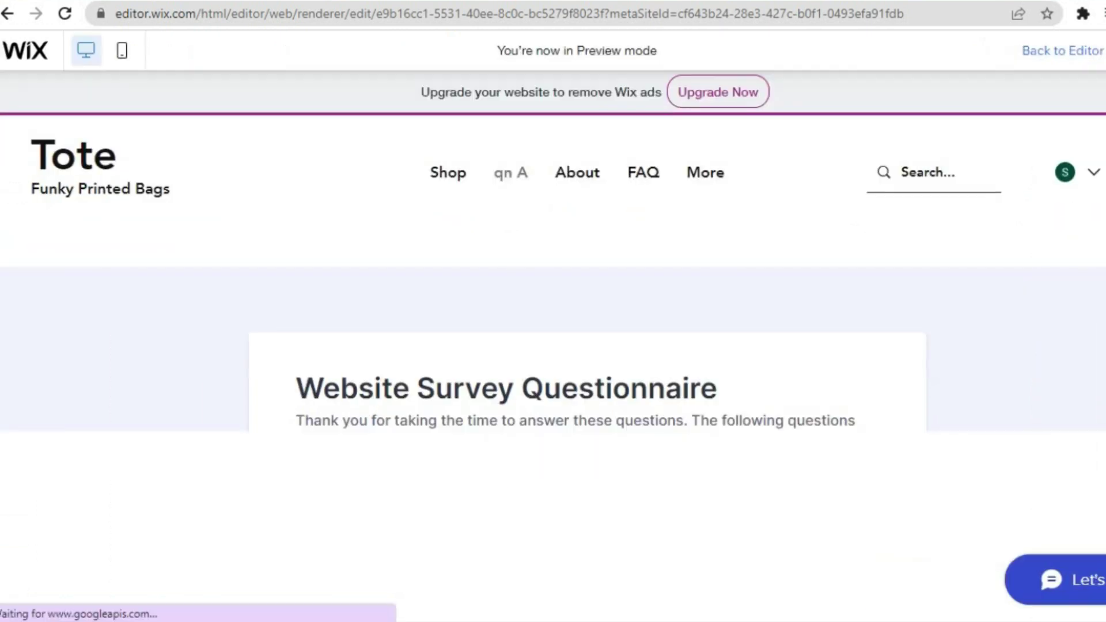
pyautogui.scroll(-10, 588, 351)
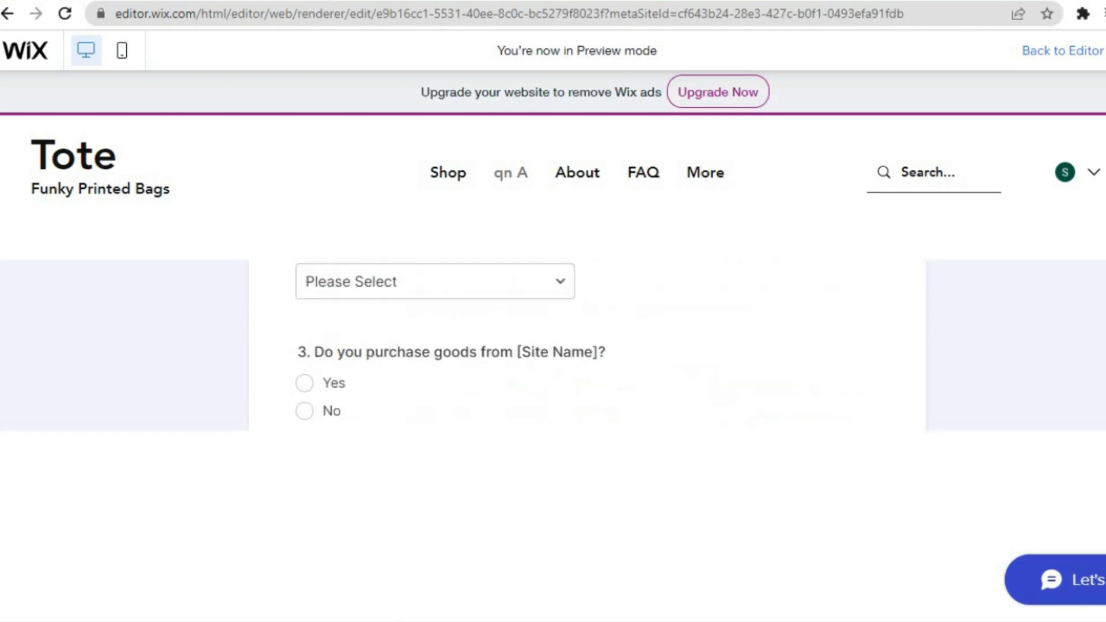
pyautogui.scroll(-10, 588, 345)
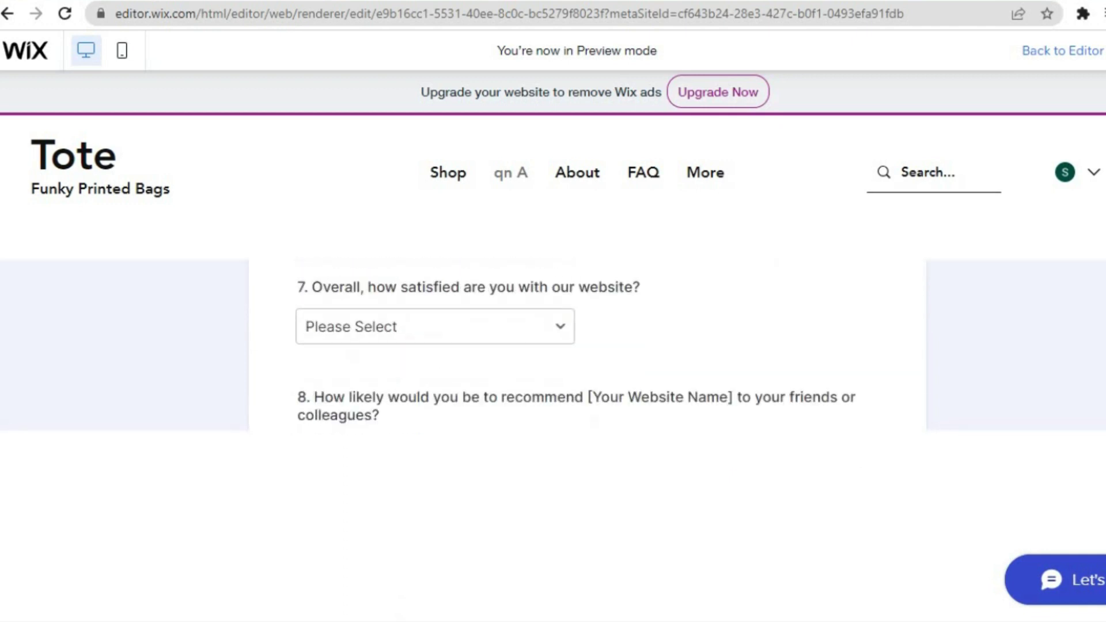
pyautogui.scroll(-10, 588, 346)
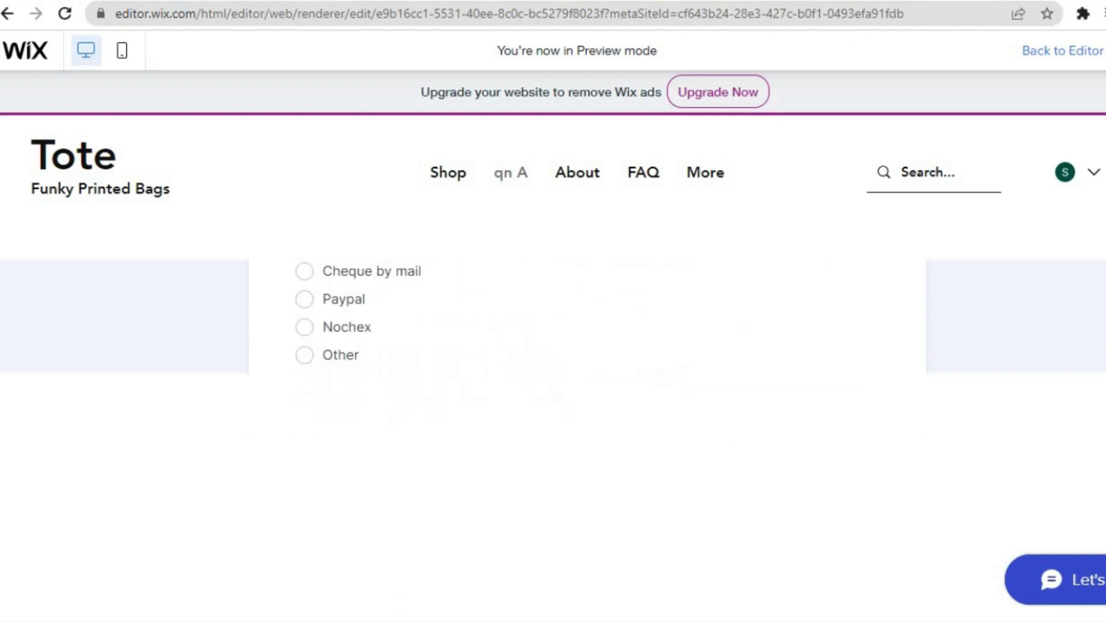
pyautogui.scroll(-8, 588, 346)
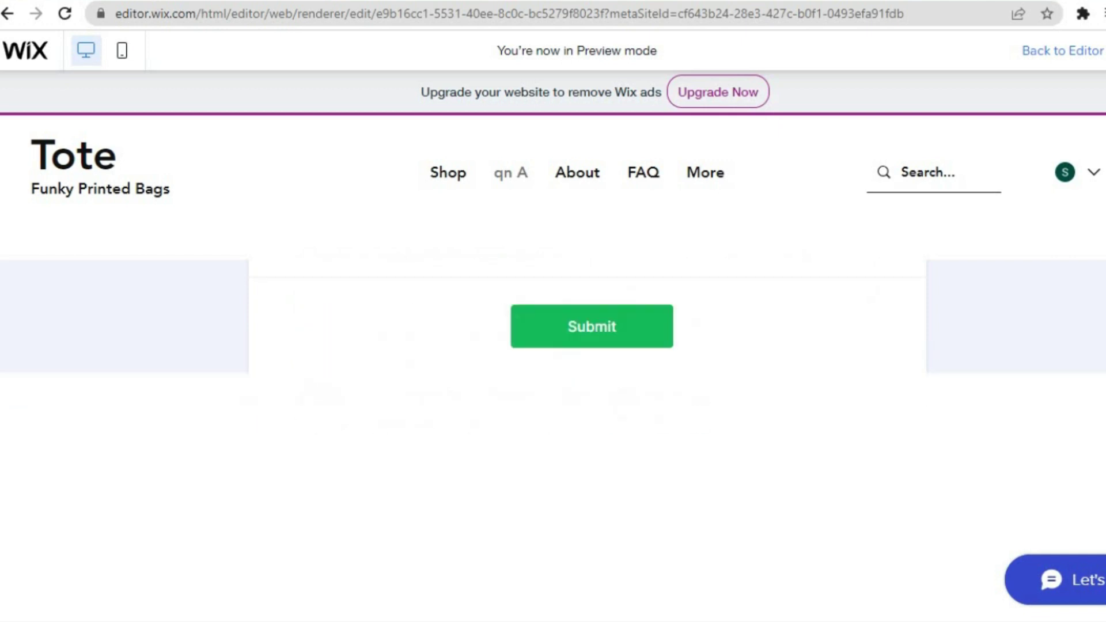
pyautogui.scroll(6, 588, 345)
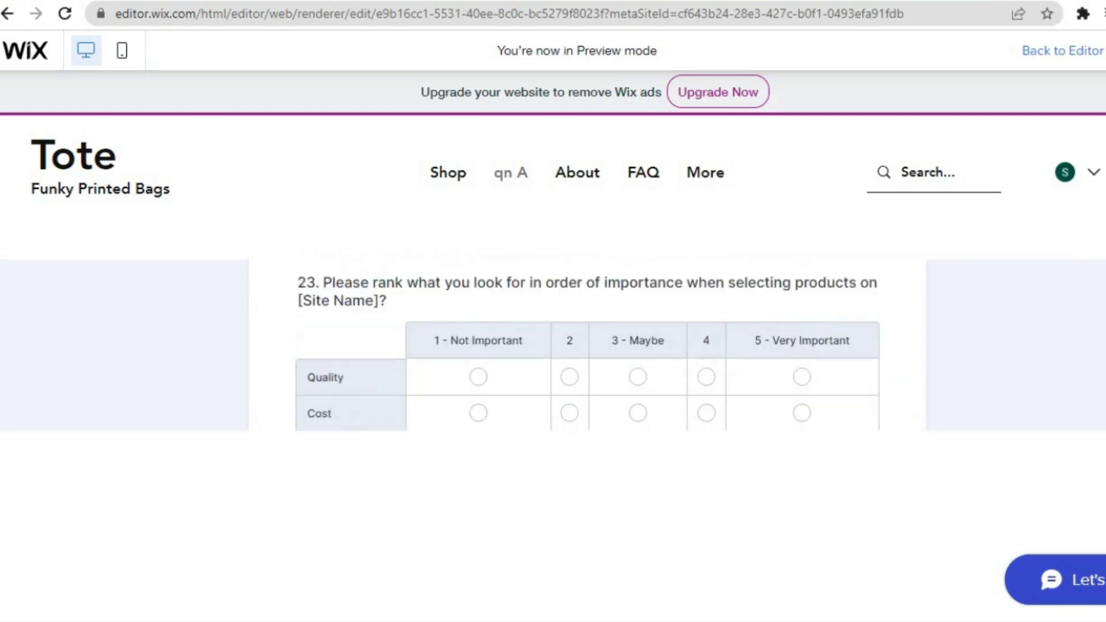
pyautogui.scroll(10, 587, 345)
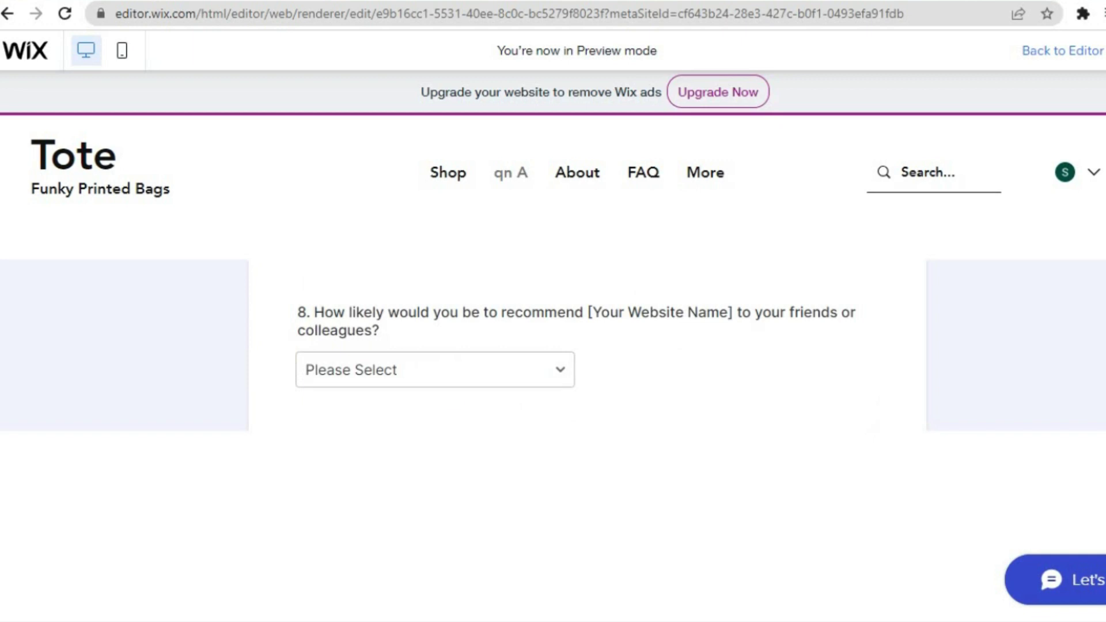